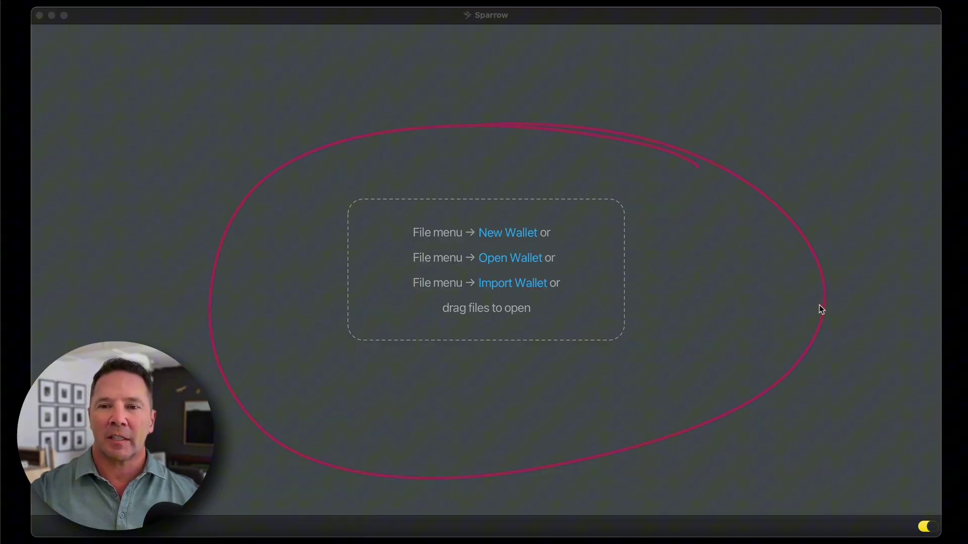
Create a new wallet called 'Multisig', which opens on Single Signature, Native Segwit settings
mouse_move(820, 306)
left_mouse_down()
mouse_move(870, 480)
mouse_move(902, 479)
mouse_move(857, 501)
left_mouse_up()
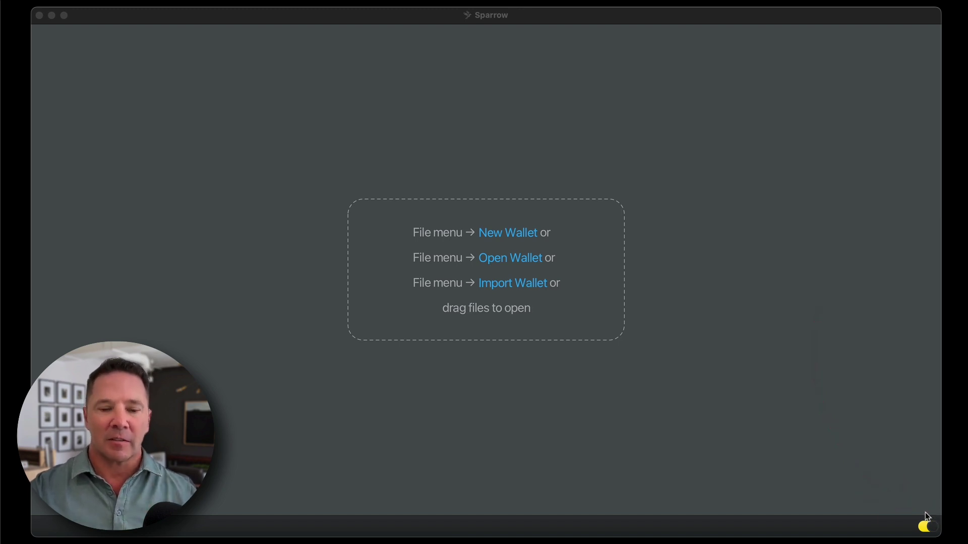
mouse_move(890, 460)
left_mouse_down()
mouse_move(905, 504)
mouse_move(915, 485)
left_mouse_up()
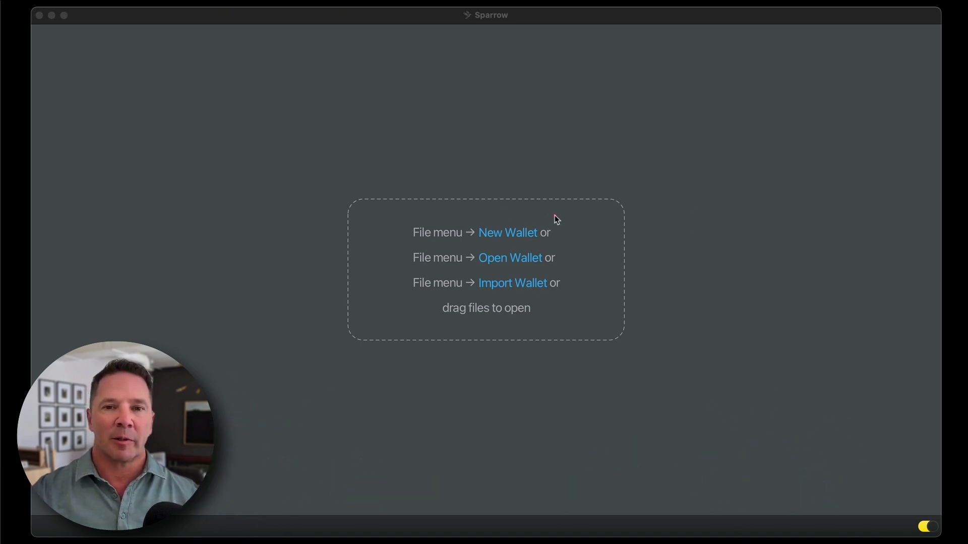
mouse_move(558, 220)
left_mouse_down()
mouse_move(419, 232)
mouse_move(599, 237)
mouse_move(440, 204)
left_mouse_up()
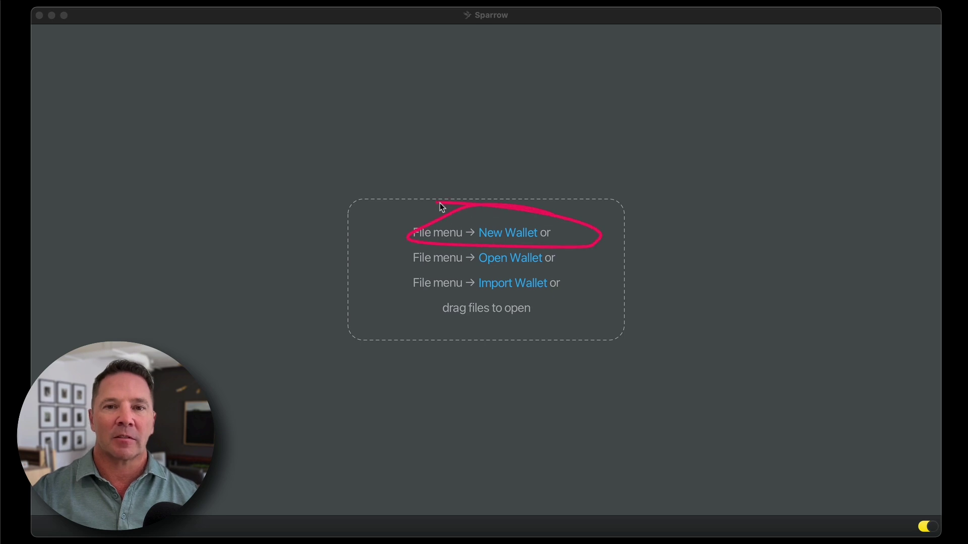
left_click(518, 234)
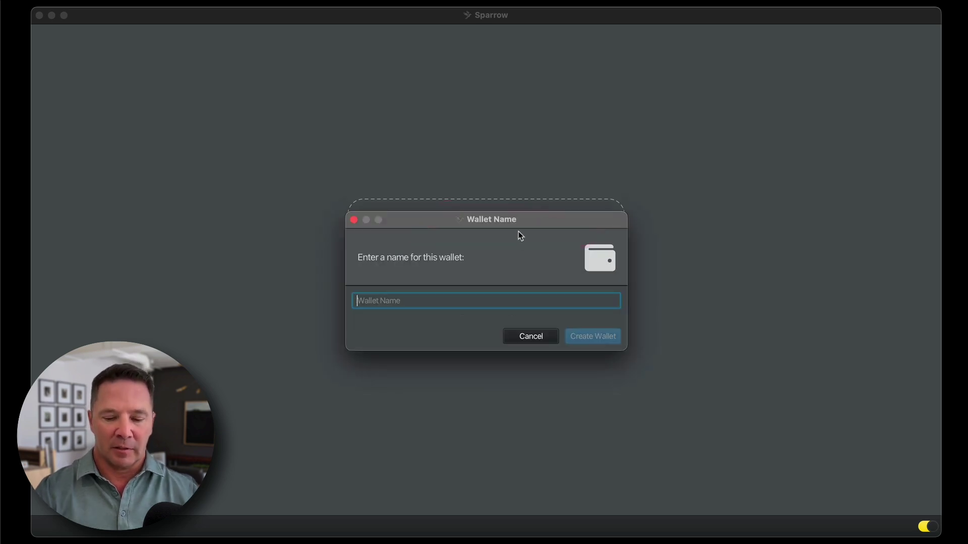
type("Multi")
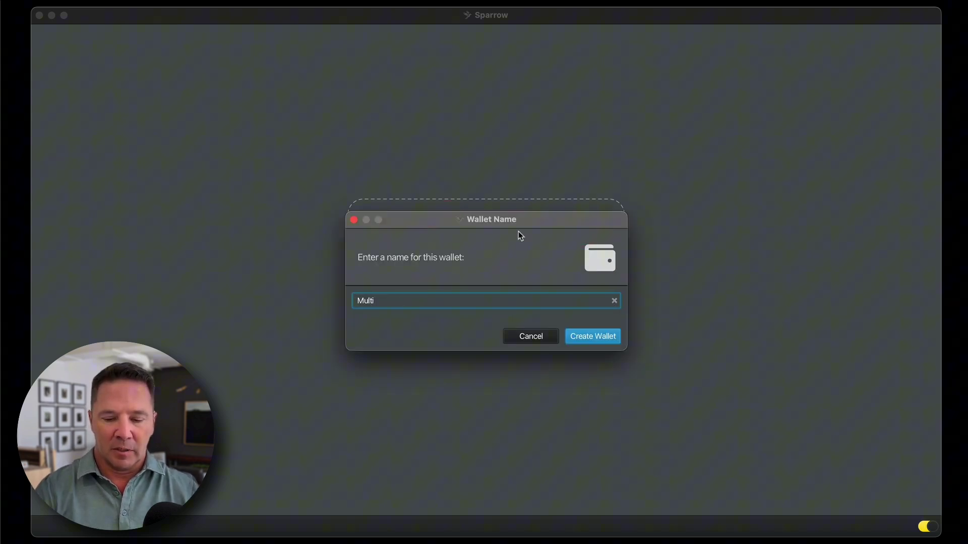
type("sig")
left_click(603, 336)
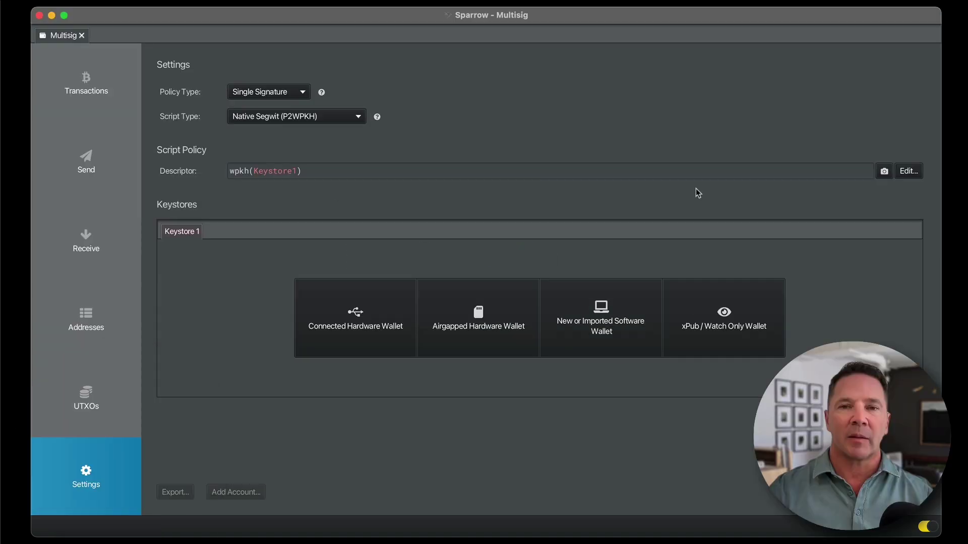
left_click_drag(91, 81, 82, 402)
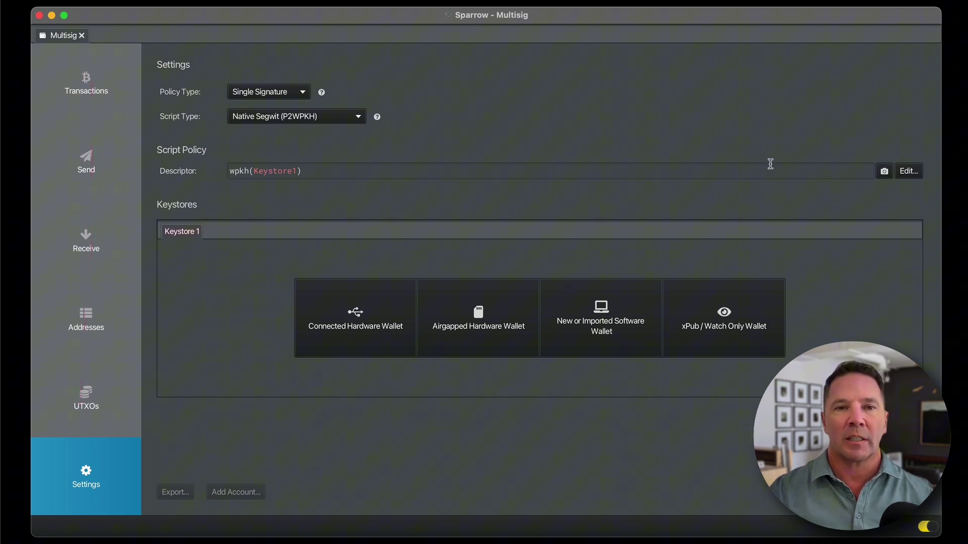
mouse_move(551, 204)
left_mouse_down()
mouse_move(266, 255)
mouse_move(521, 415)
mouse_move(794, 303)
mouse_move(455, 219)
left_mouse_up()
mouse_move(307, 59)
left_mouse_down()
mouse_move(237, 128)
mouse_move(244, 80)
left_mouse_up()
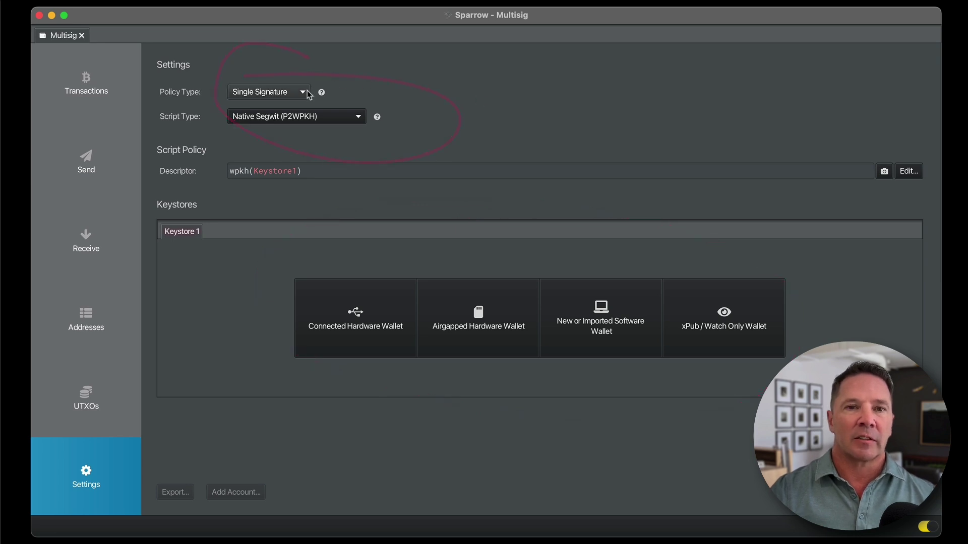
mouse_move(269, 61)
left_mouse_down()
mouse_move(259, 93)
mouse_move(240, 79)
left_mouse_up()
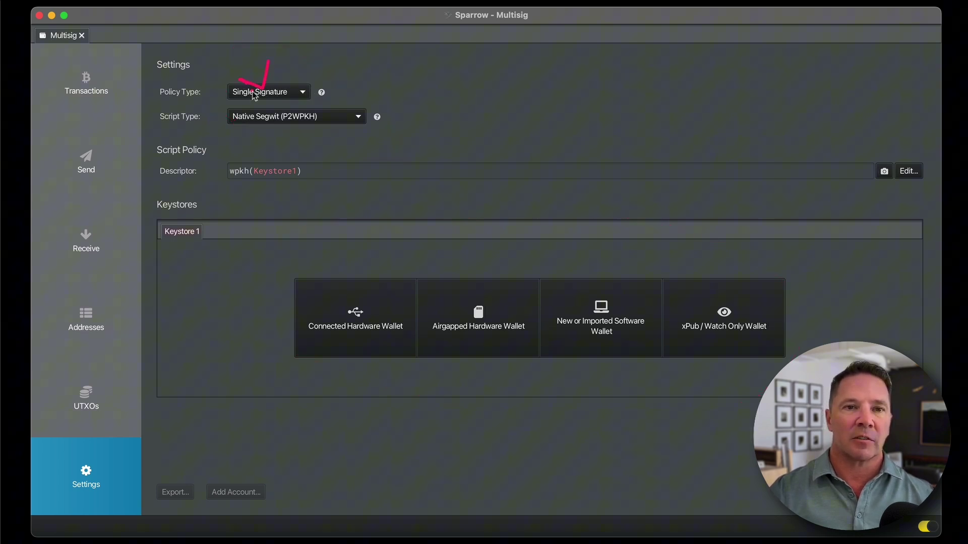
Switch the wallet policy to Multi Signature, Native Segwit, with 2 of 3 cosigners
left_click(302, 93)
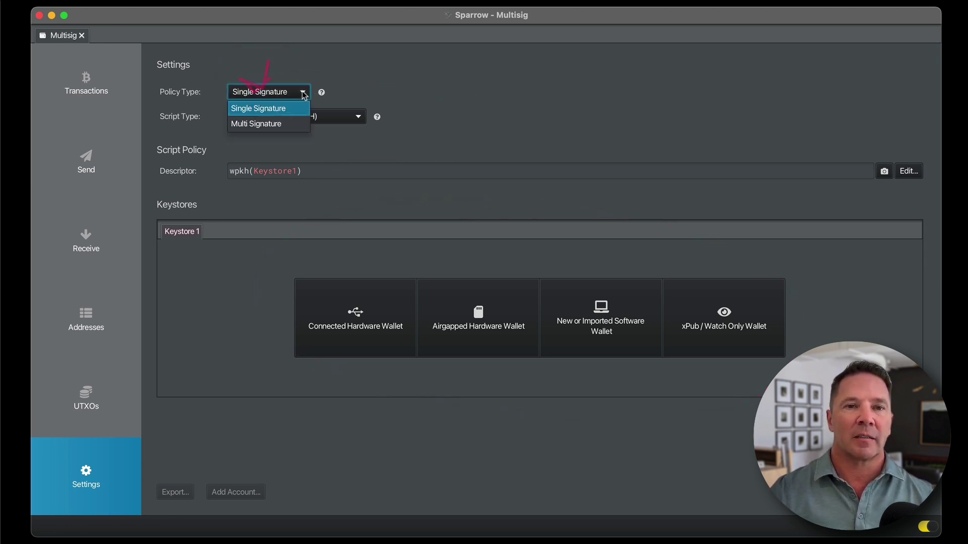
left_click(281, 124)
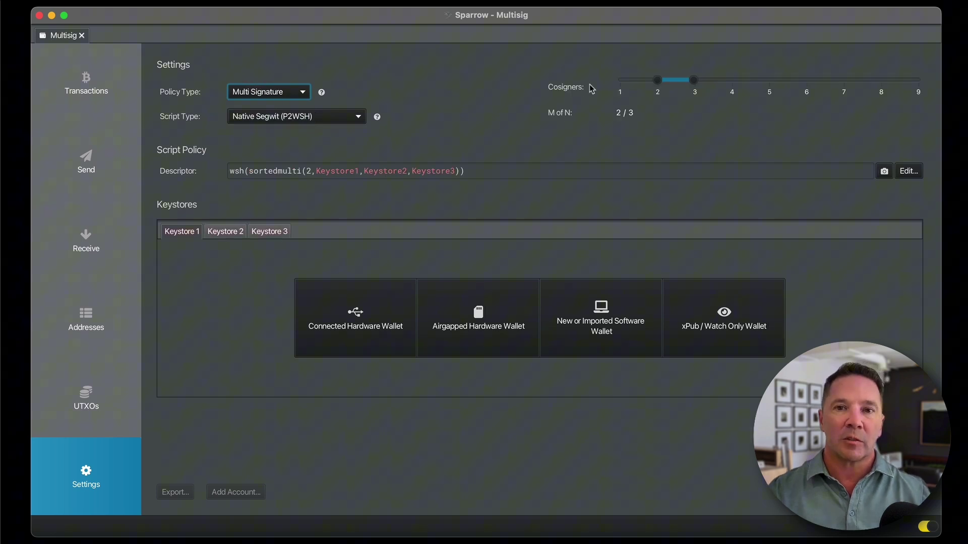
mouse_move(718, 70)
left_mouse_down()
mouse_move(676, 65)
mouse_move(732, 129)
mouse_move(766, 53)
left_mouse_up()
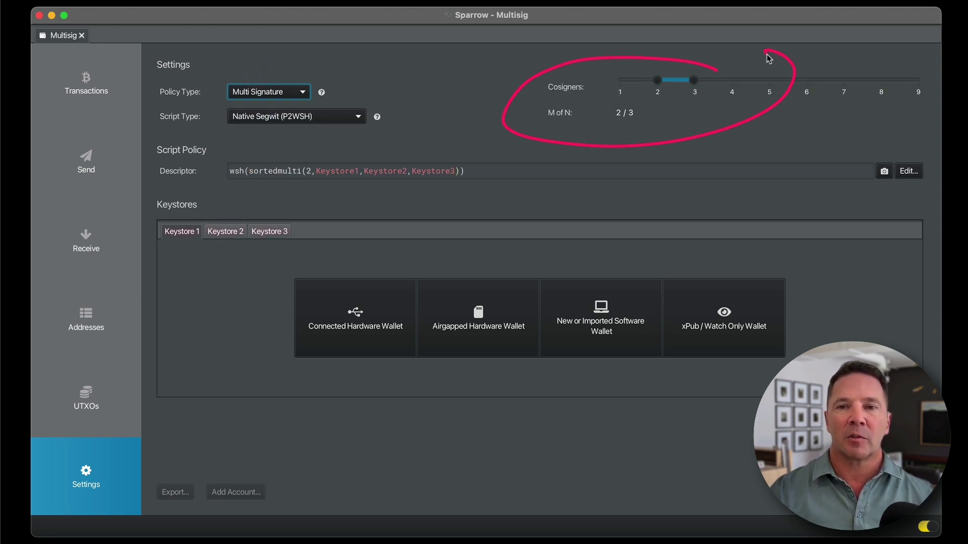
mouse_move(700, 85)
left_mouse_down()
mouse_move(923, 89)
mouse_move(654, 90)
mouse_move(671, 89)
left_mouse_up()
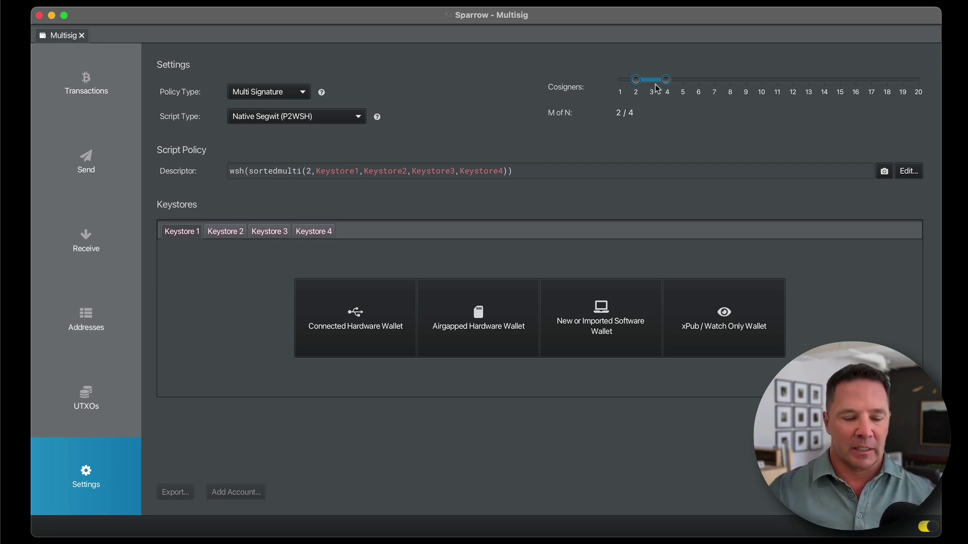
left_click_drag(663, 88, 654, 86)
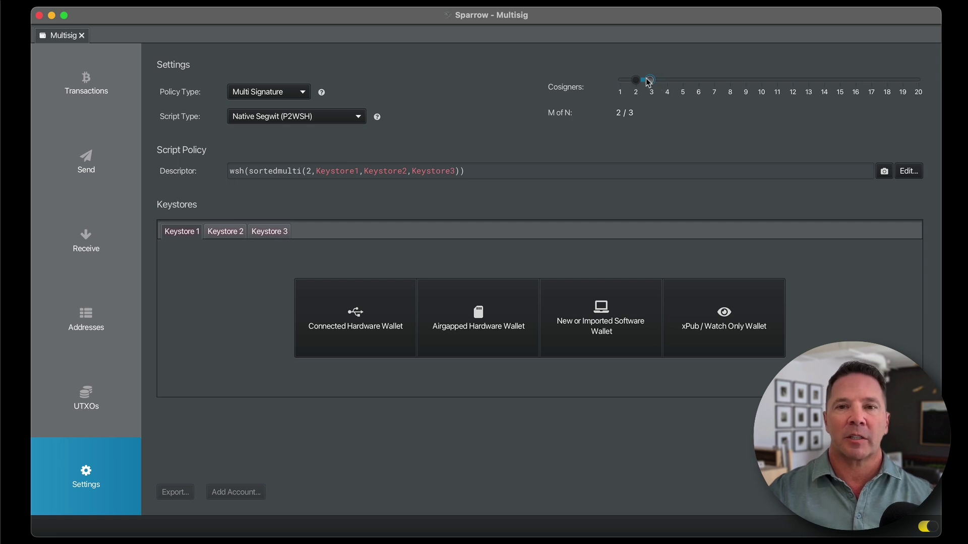
left_click_drag(646, 112, 602, 97)
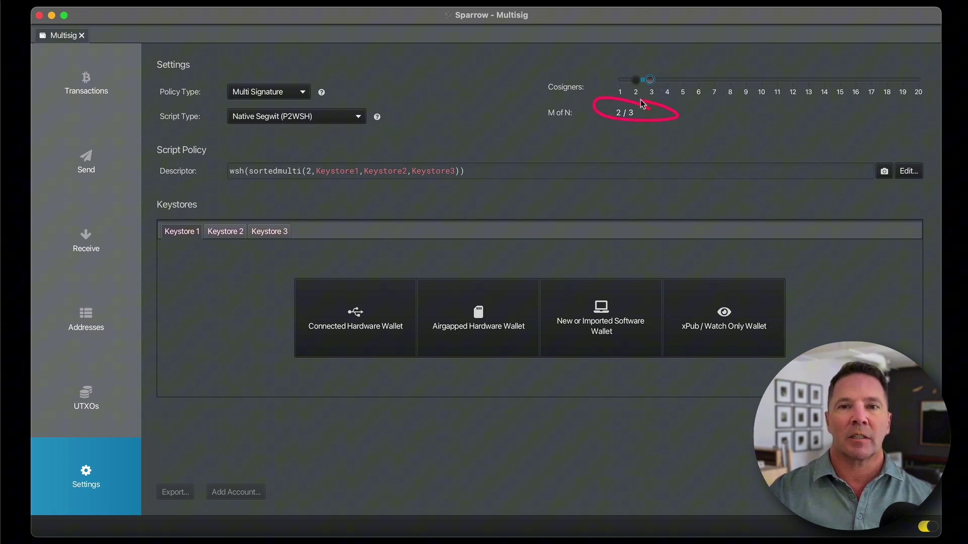
left_click_drag(540, 123, 578, 123)
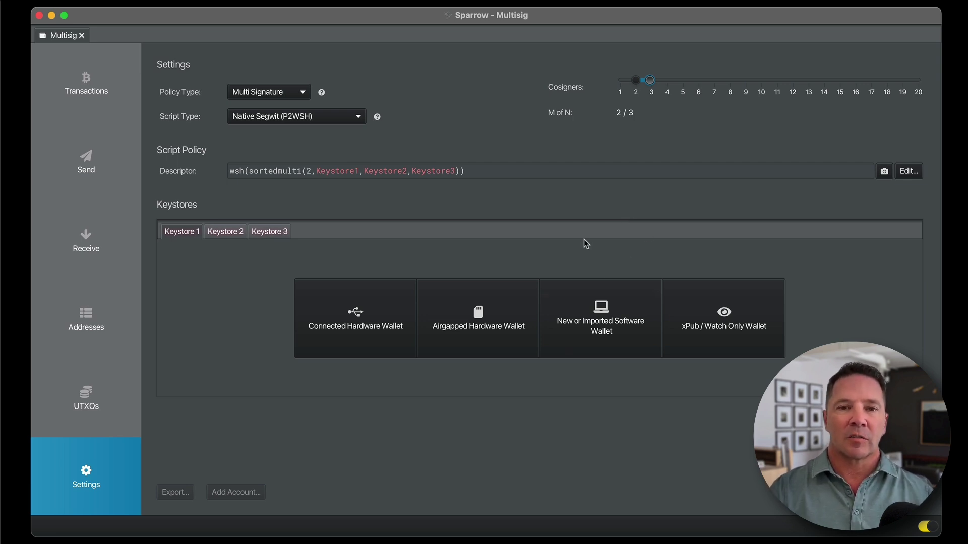
mouse_move(386, 254)
left_mouse_down()
mouse_move(350, 264)
mouse_move(426, 323)
mouse_move(332, 270)
left_mouse_up()
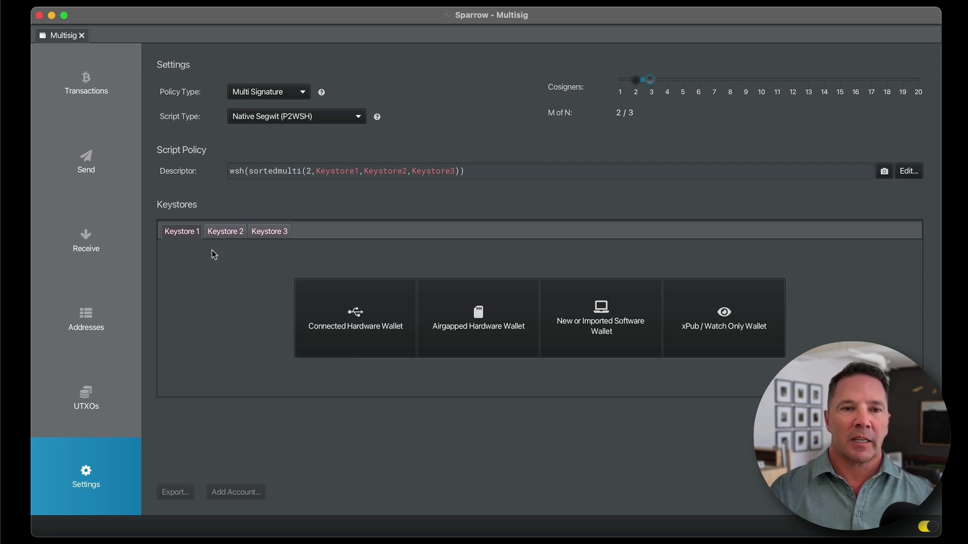
mouse_move(195, 257)
left_mouse_down()
mouse_move(190, 298)
mouse_move(171, 261)
left_mouse_up()
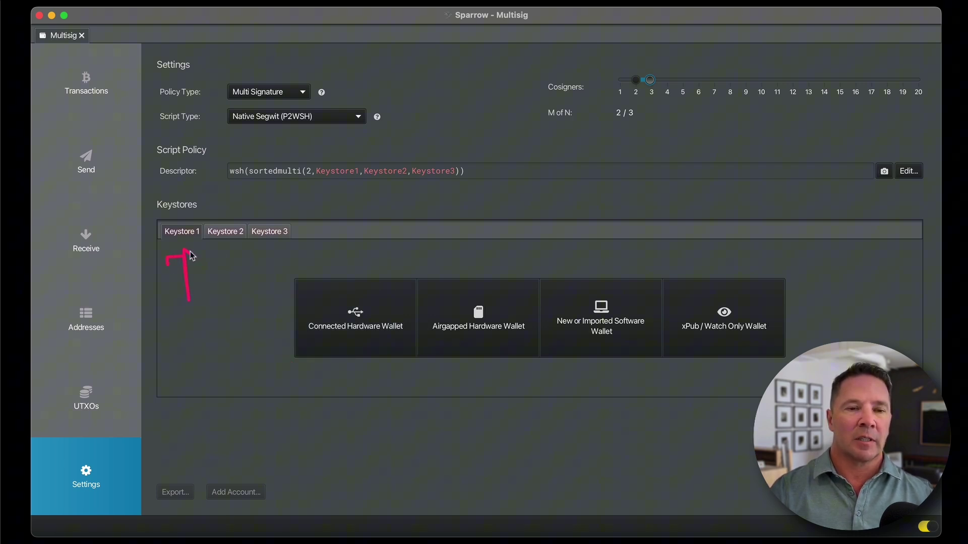
mouse_move(300, 206)
left_mouse_down()
mouse_move(147, 229)
mouse_move(321, 251)
mouse_move(301, 207)
left_mouse_up()
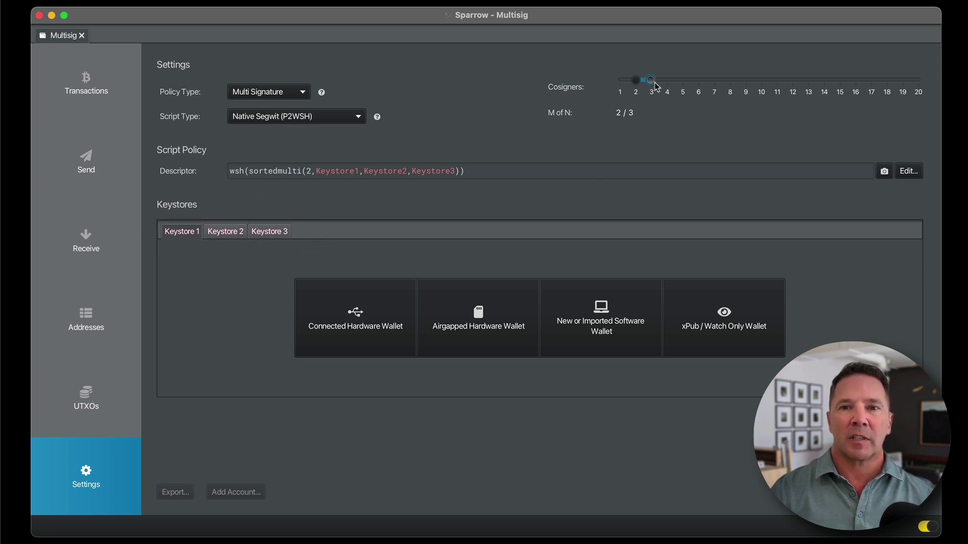
Settle the cosigner count back at 2 of 3 and begin a connected hardware wallet import for Keystore 1
left_click_drag(654, 83, 667, 82)
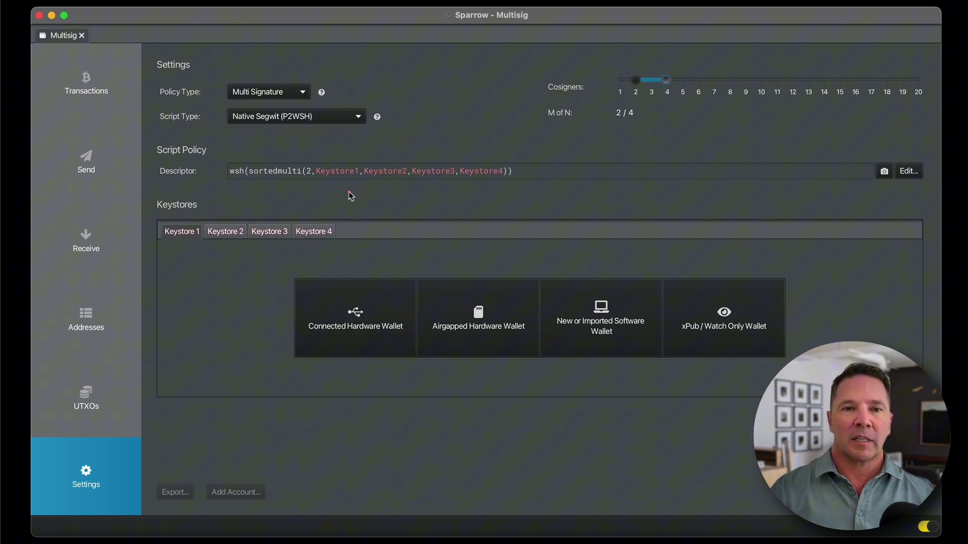
mouse_move(351, 196)
left_mouse_down()
mouse_move(328, 217)
mouse_move(323, 204)
left_mouse_up()
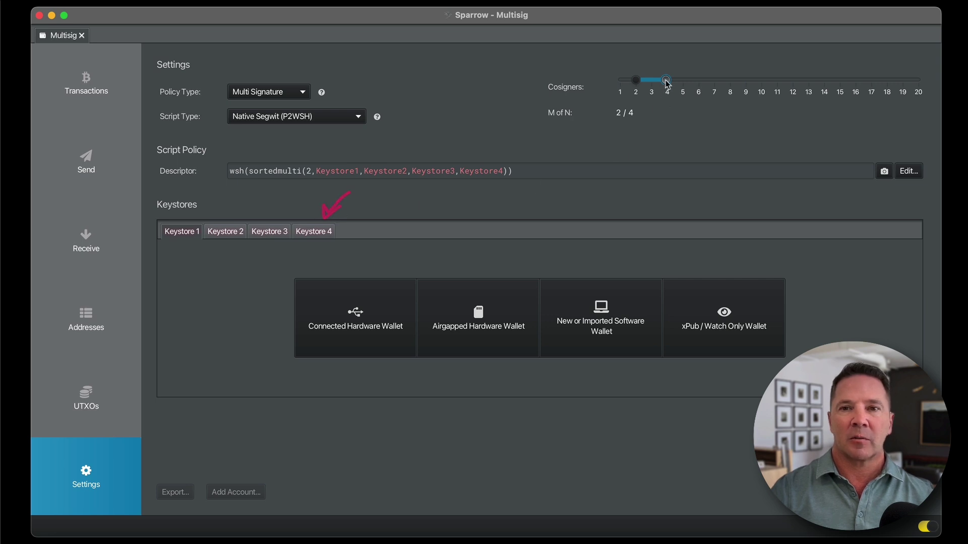
left_click_drag(667, 81, 682, 80)
mouse_move(392, 193)
left_mouse_down()
mouse_move(368, 218)
mouse_move(382, 216)
left_mouse_up()
left_click_drag(682, 79, 654, 92)
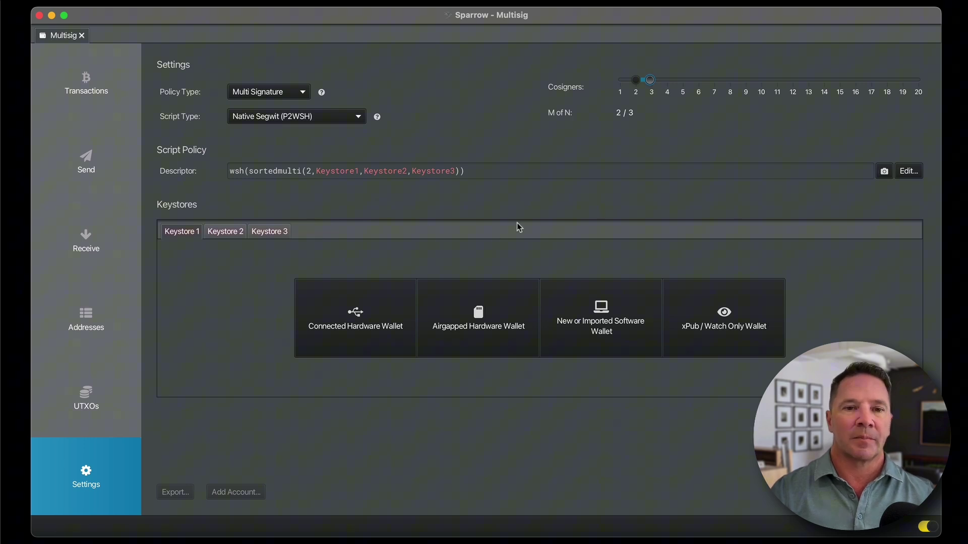
left_click_drag(398, 242, 343, 279)
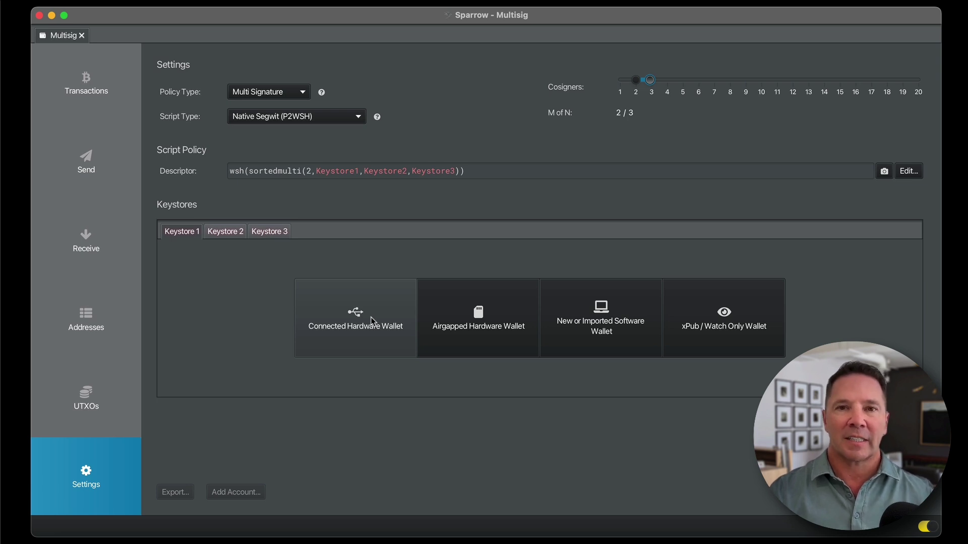
left_click(373, 321)
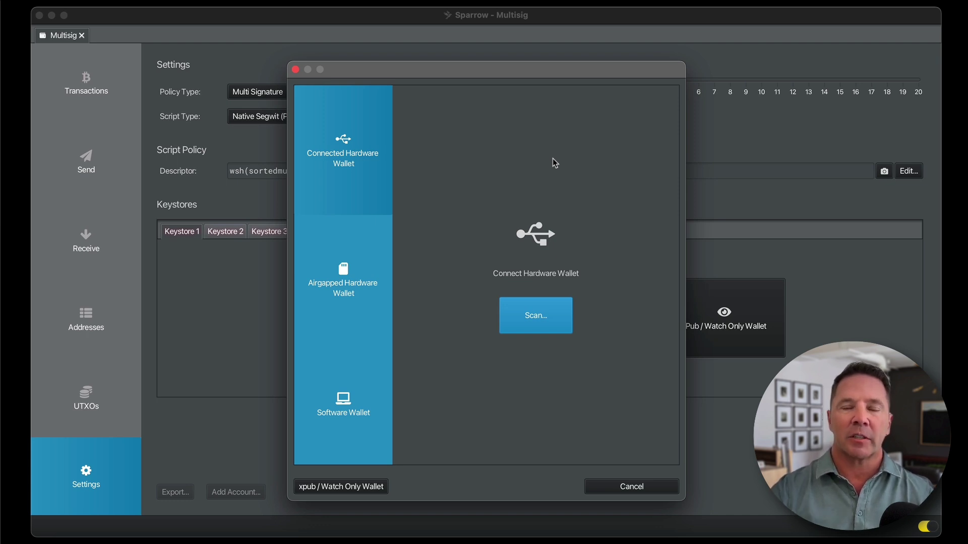
Scan for the Ledger and import the Ledger Nano X as Keystore 1 (m/48'/0'/0'/2')
left_click(548, 314)
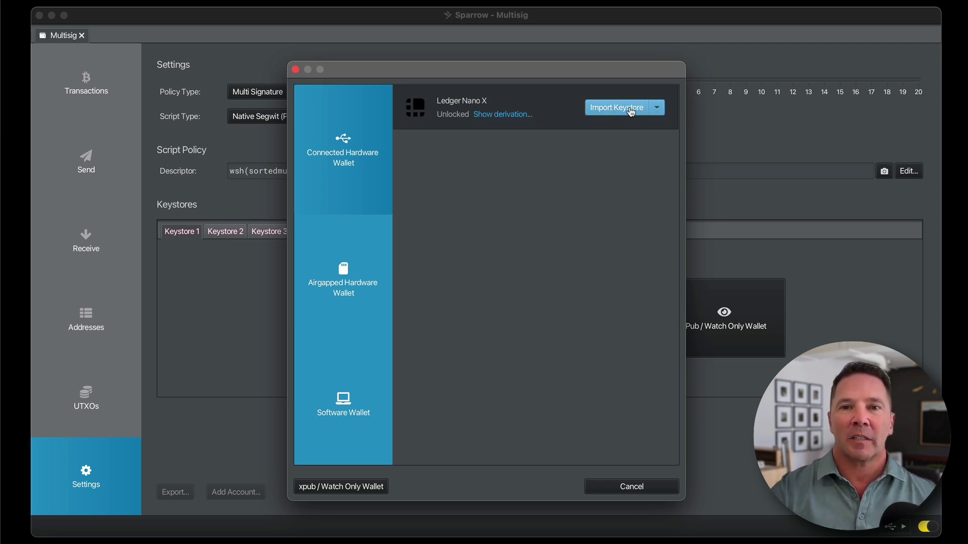
left_click(603, 108)
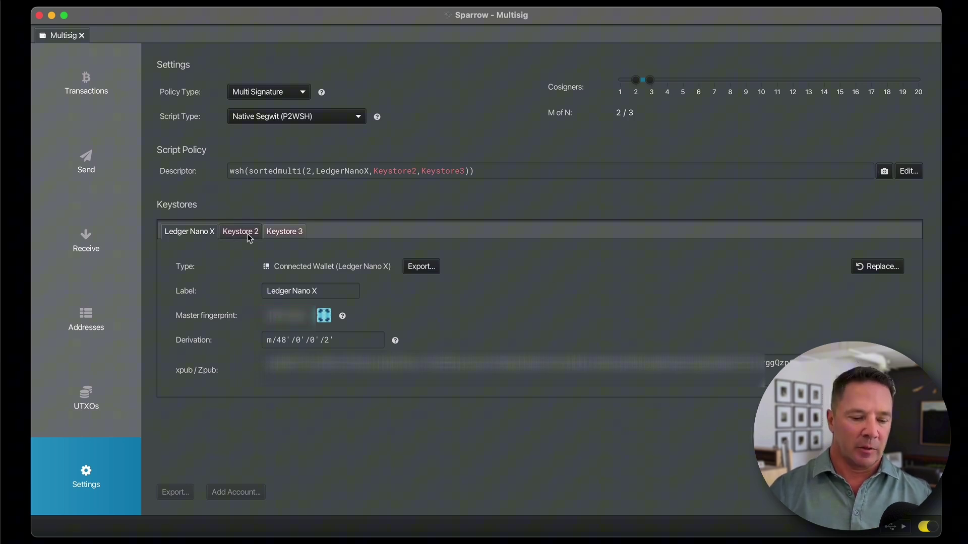
Import the scanned Trezor Safe 3 as Keystore 2 with derivation m/48'/0'/0'/2'
left_click_drag(242, 205, 255, 214)
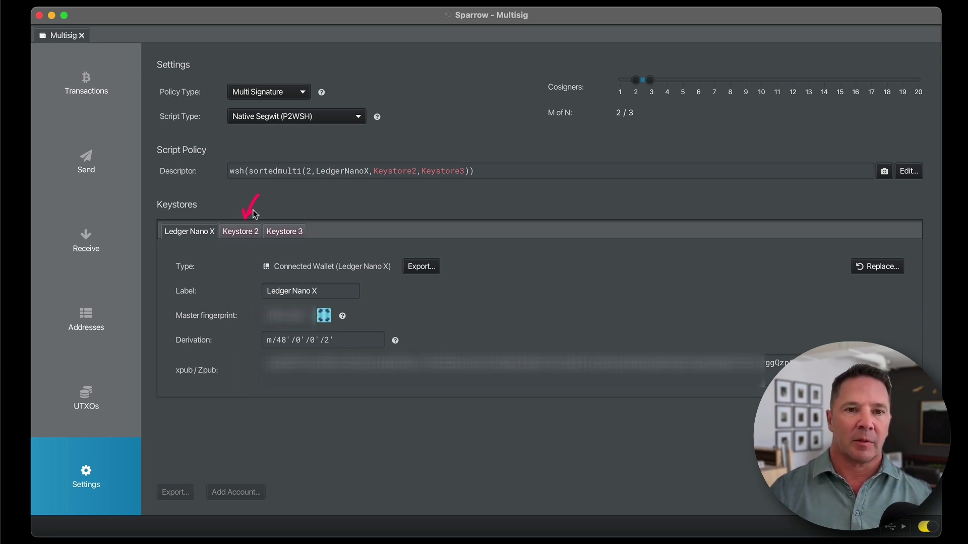
left_click(244, 231)
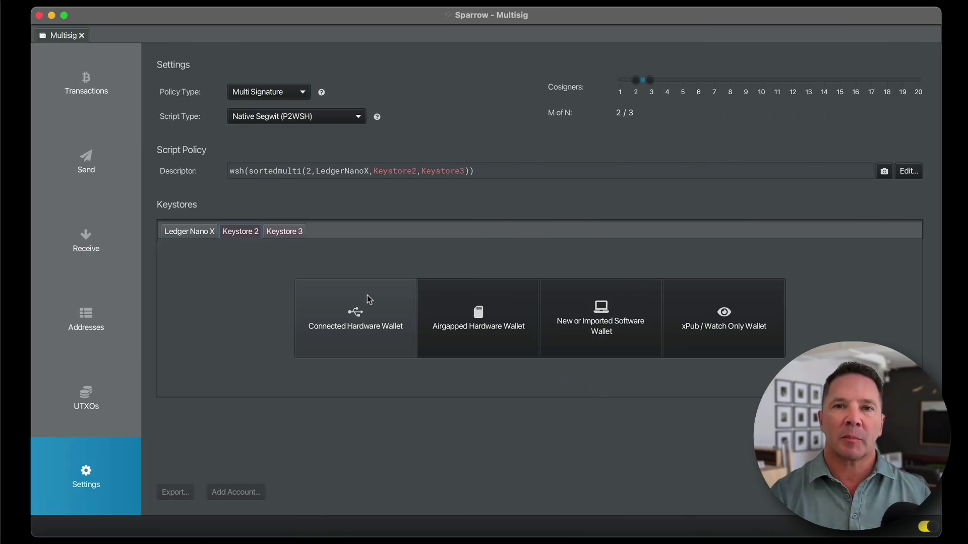
left_click(348, 317)
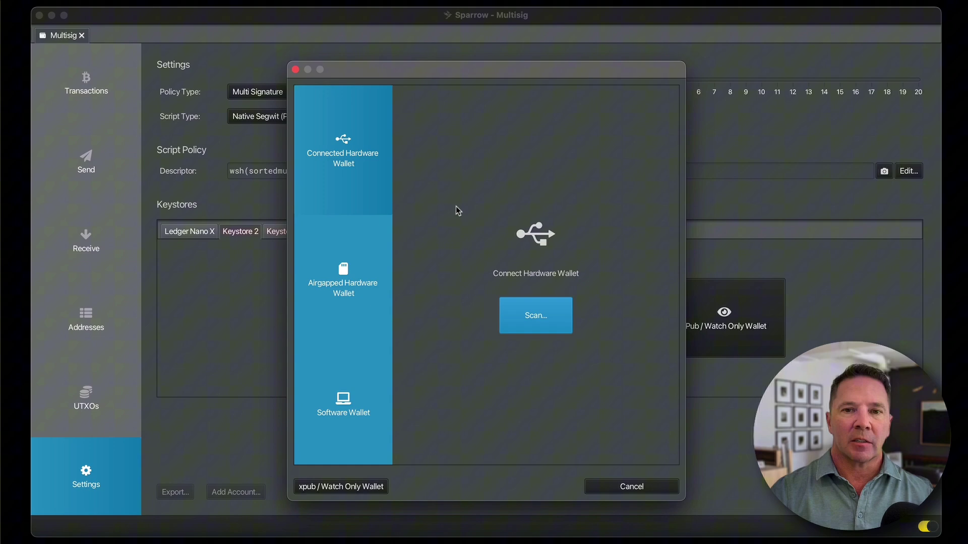
left_click(547, 317)
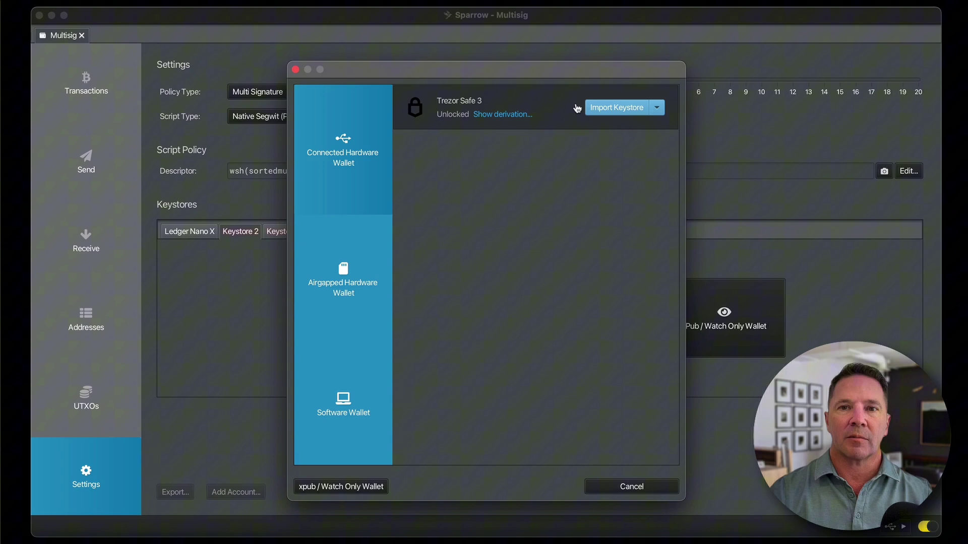
left_click(625, 109)
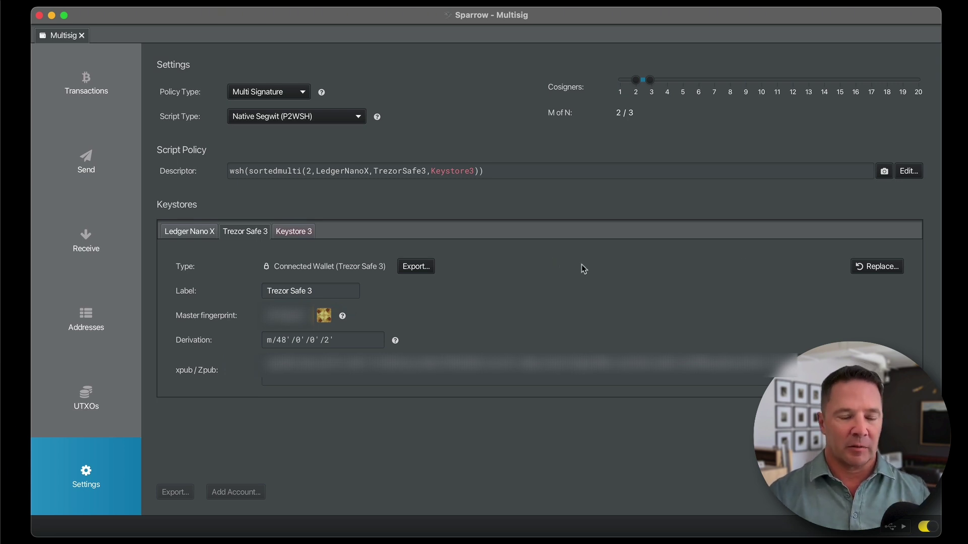
mouse_move(296, 232)
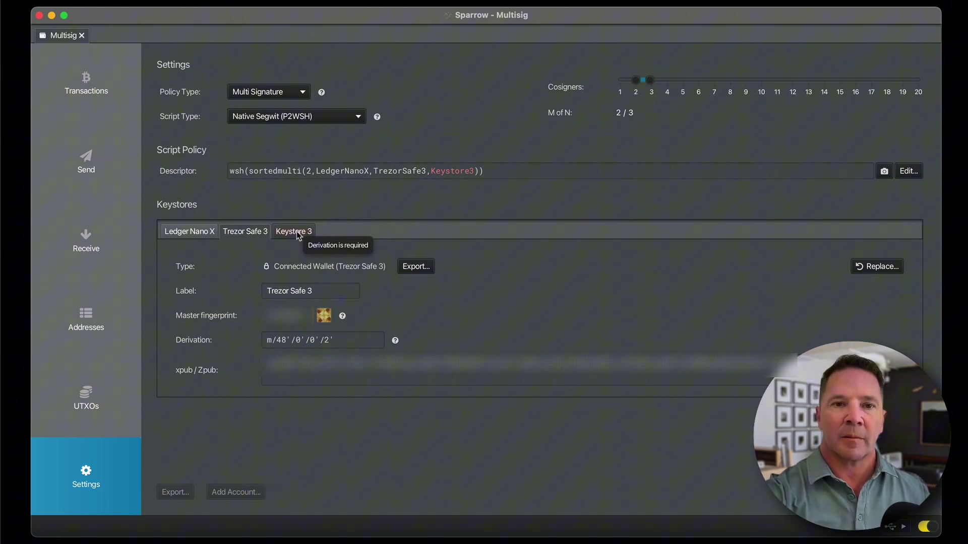
left_click(297, 233)
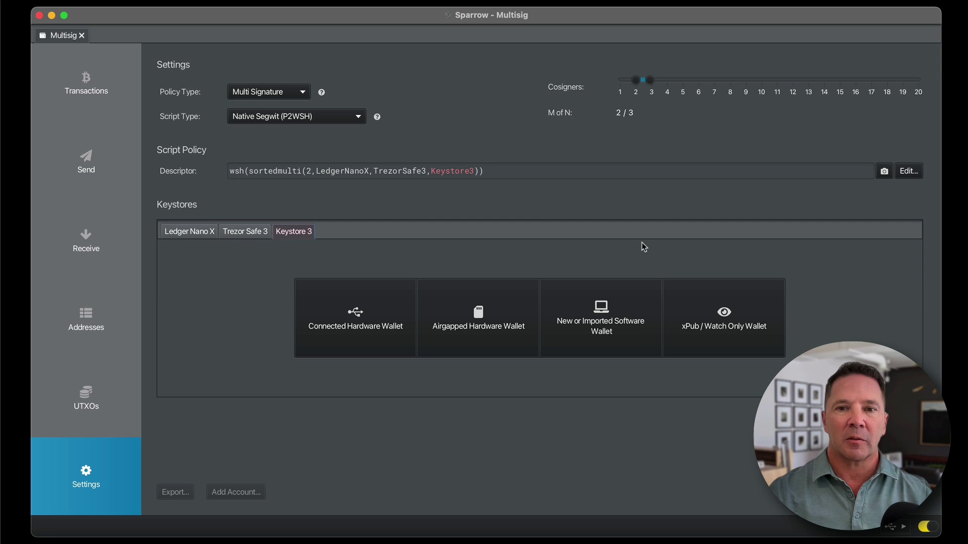
mouse_move(646, 248)
left_mouse_down()
mouse_move(603, 368)
mouse_move(626, 271)
left_mouse_up()
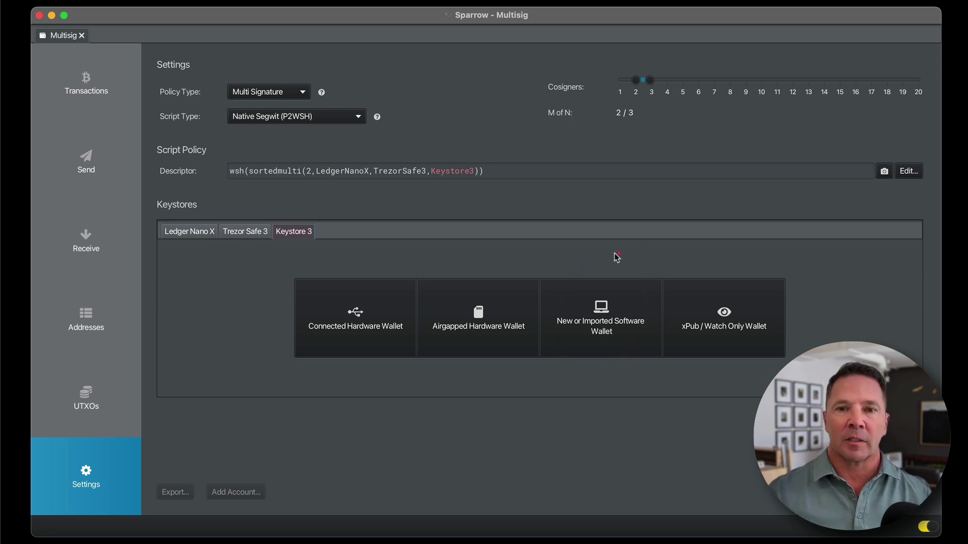
mouse_move(621, 255)
left_mouse_down()
mouse_move(575, 361)
mouse_move(611, 270)
left_mouse_up()
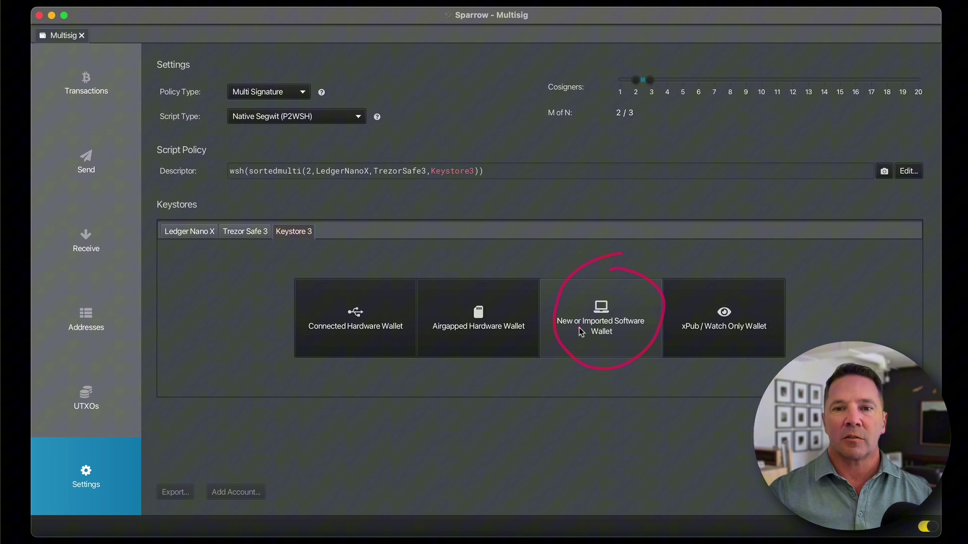
Start a new software wallet for Keystore 3 using a 12-word BIP39 seed
left_click(609, 302)
left_click(662, 110)
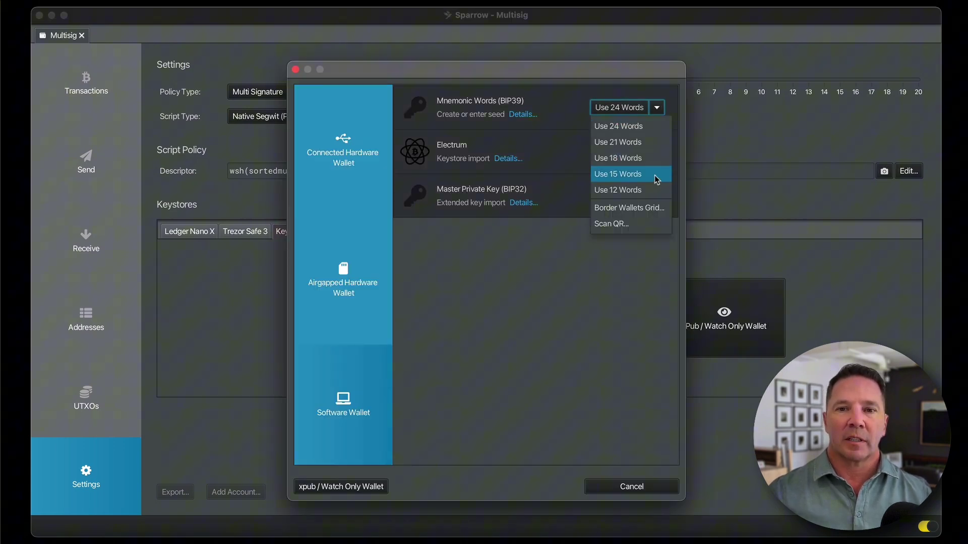
left_click(648, 191)
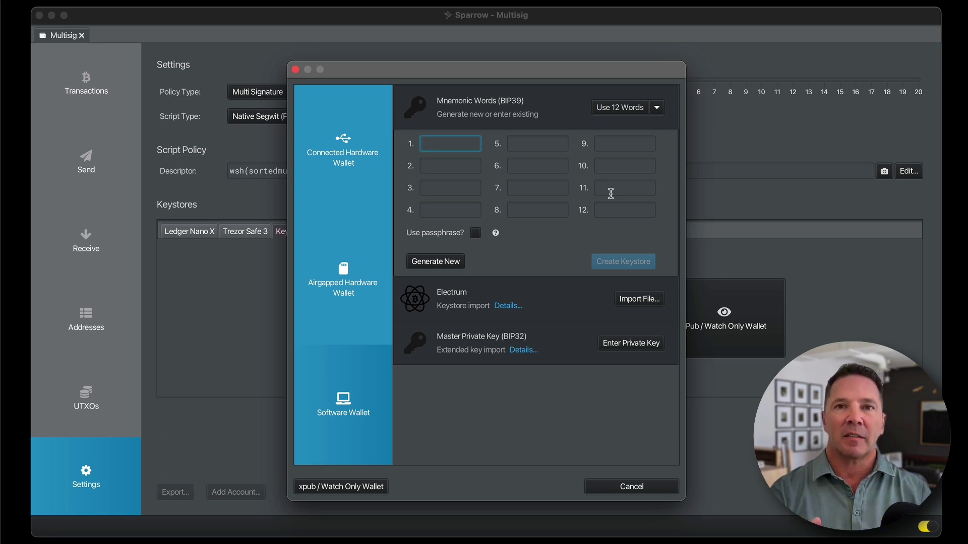
mouse_move(650, 251)
left_mouse_down()
mouse_move(655, 270)
mouse_move(591, 245)
left_mouse_up()
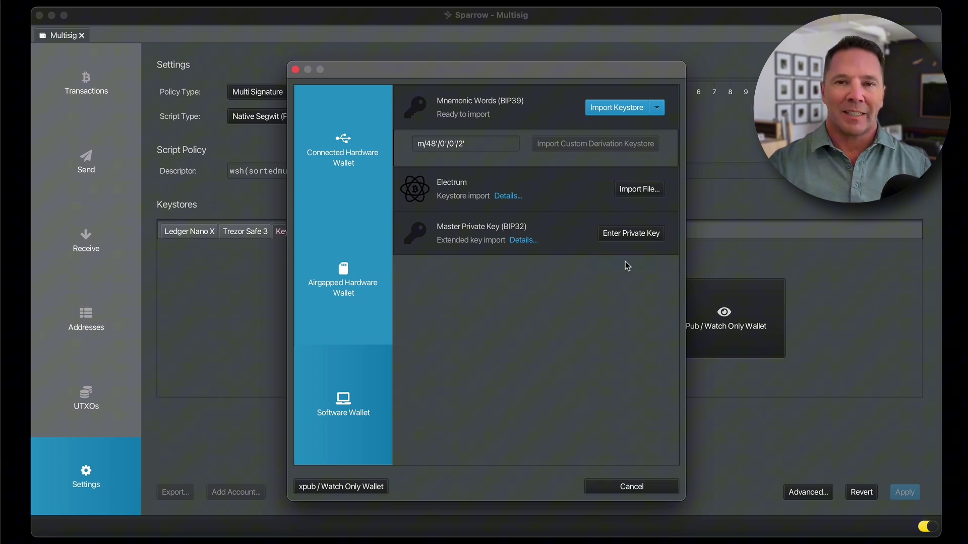
Import the new BIP39 seed as Keystore 3 and label it 'Software Key'
left_click(620, 112)
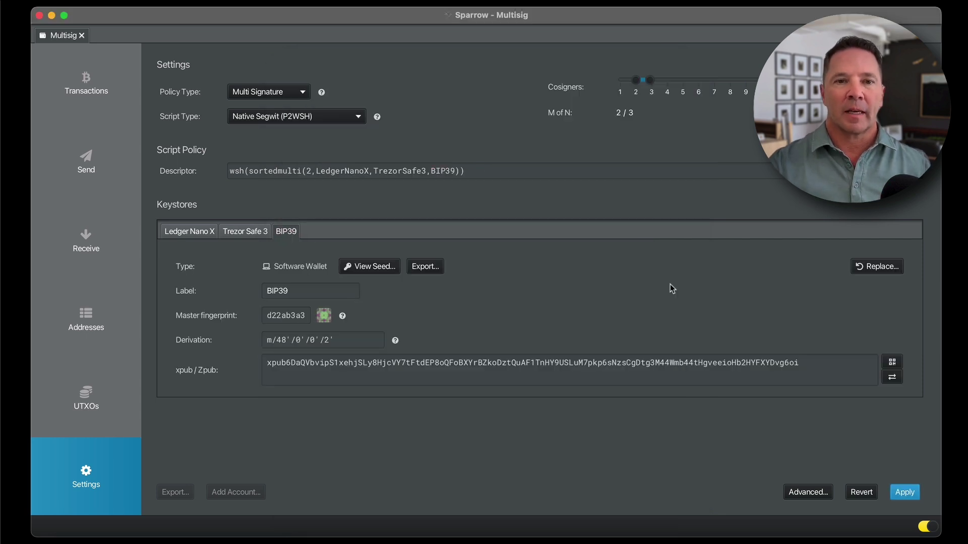
double_click(292, 291)
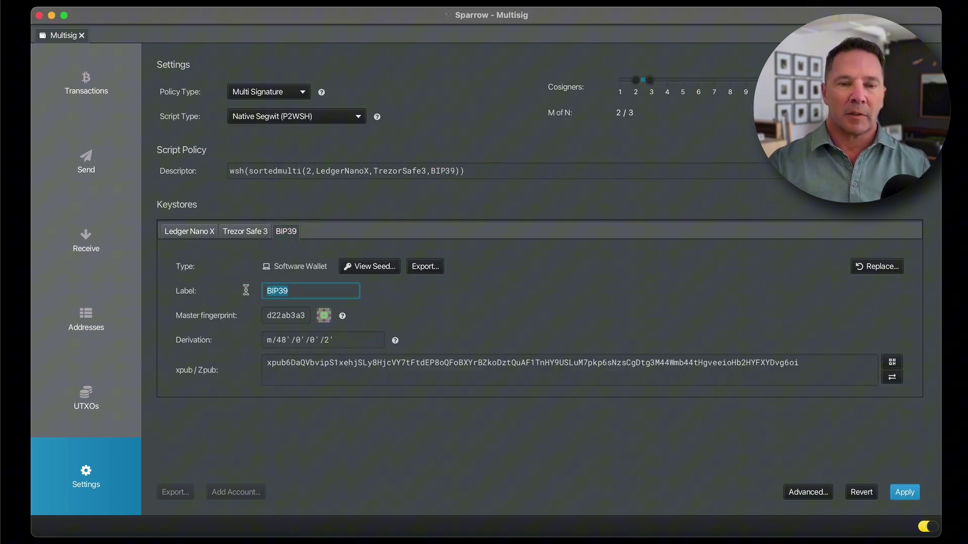
type("Software Key")
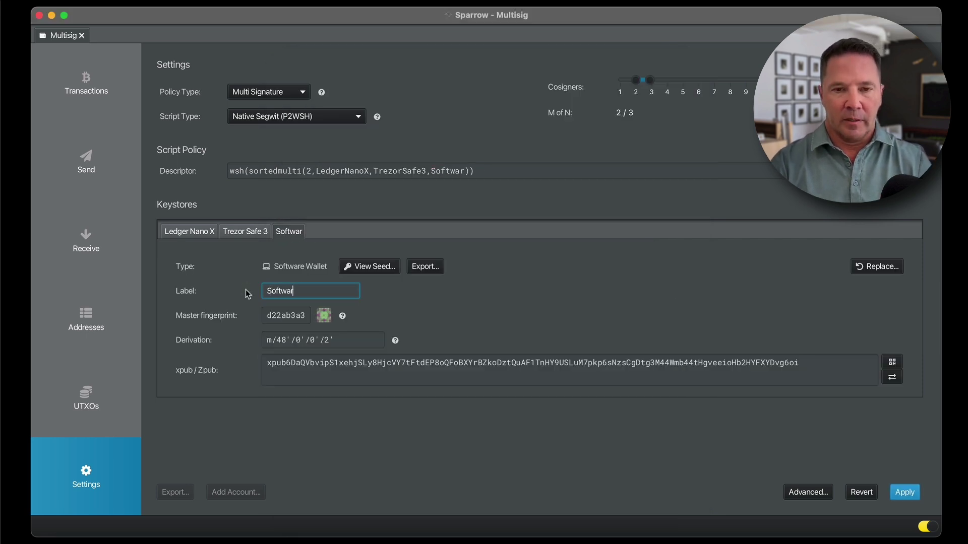
key("Tab")
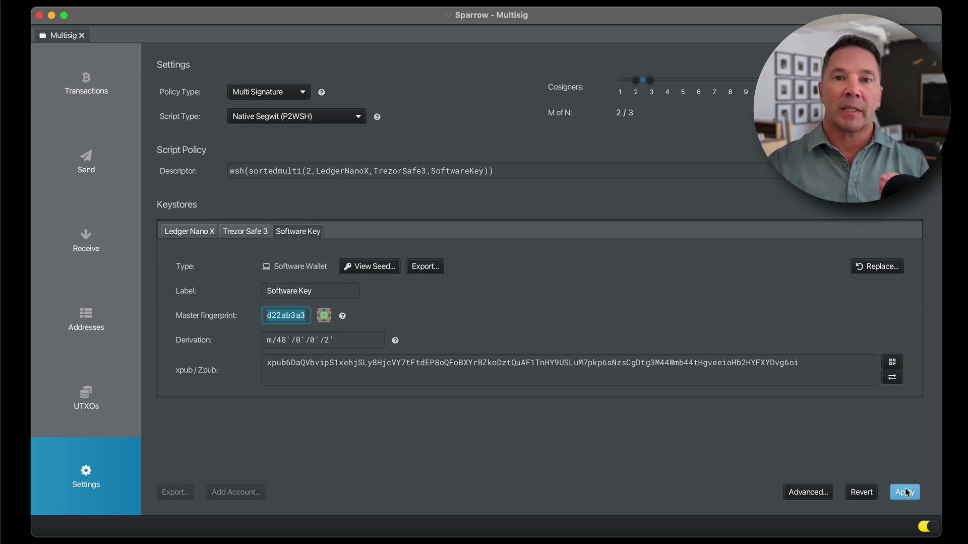
Apply the Multisig wallet settings and protect the wallet with a password
left_click(907, 493)
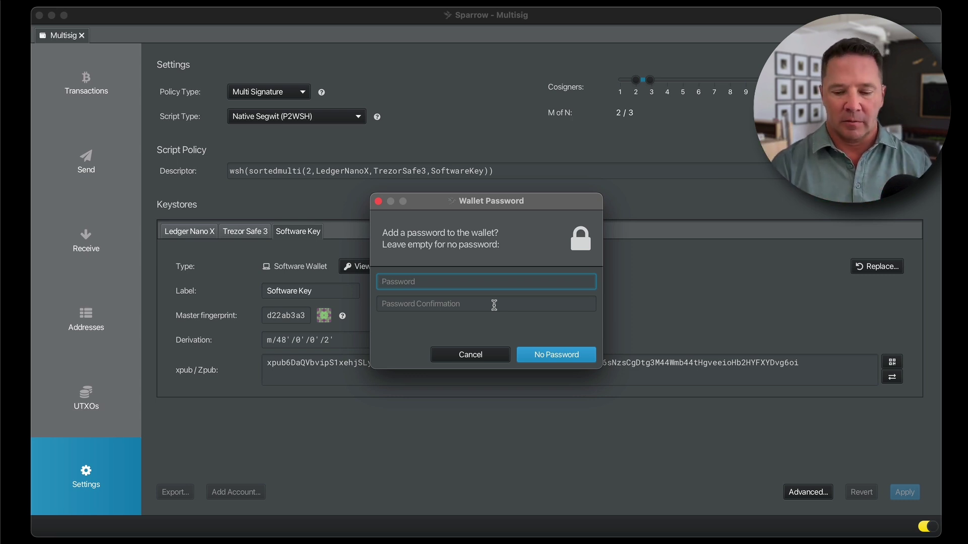
type("*****")
left_click(494, 306)
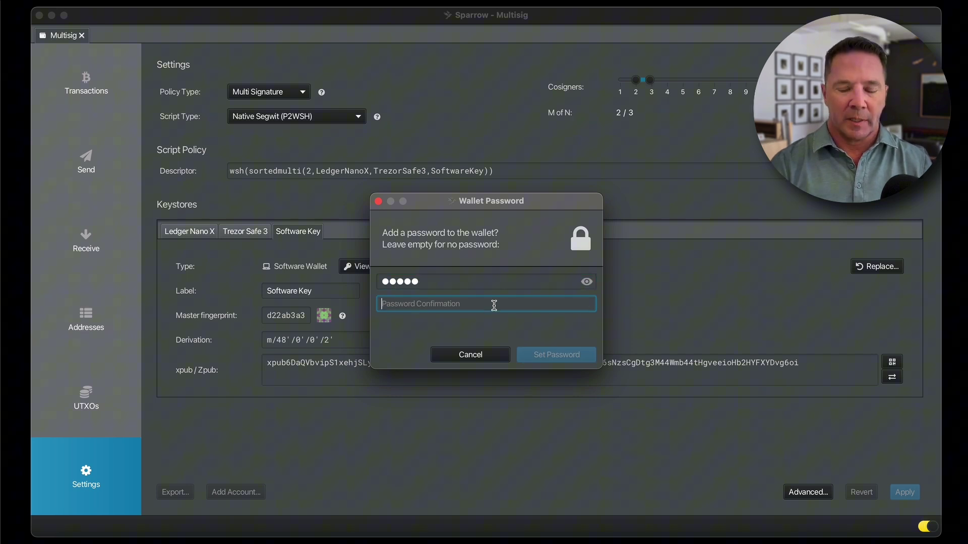
type("*****")
key("Return")
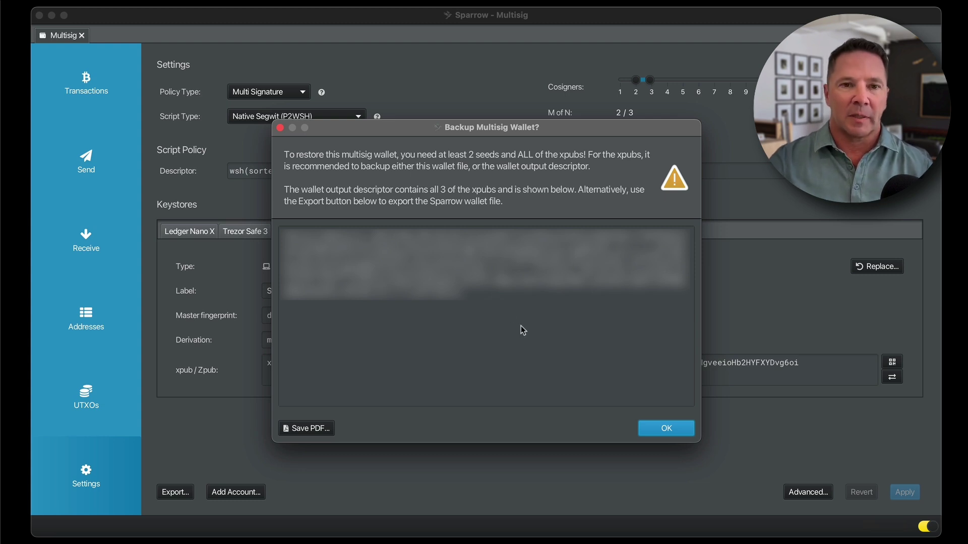
Review the Backup Multisig Wallet output descriptor listing all three xpubs
mouse_move(237, 218)
left_mouse_down()
mouse_move(688, 299)
mouse_move(250, 211)
mouse_move(645, 327)
left_mouse_up()
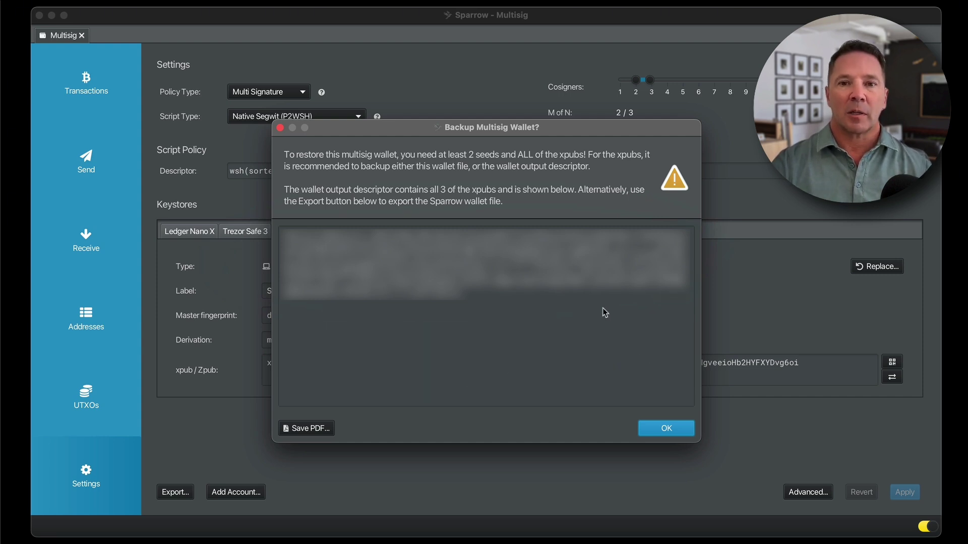
mouse_move(603, 309)
left_mouse_down()
mouse_move(627, 312)
mouse_move(680, 213)
mouse_move(288, 212)
mouse_move(290, 312)
mouse_move(702, 322)
left_mouse_up()
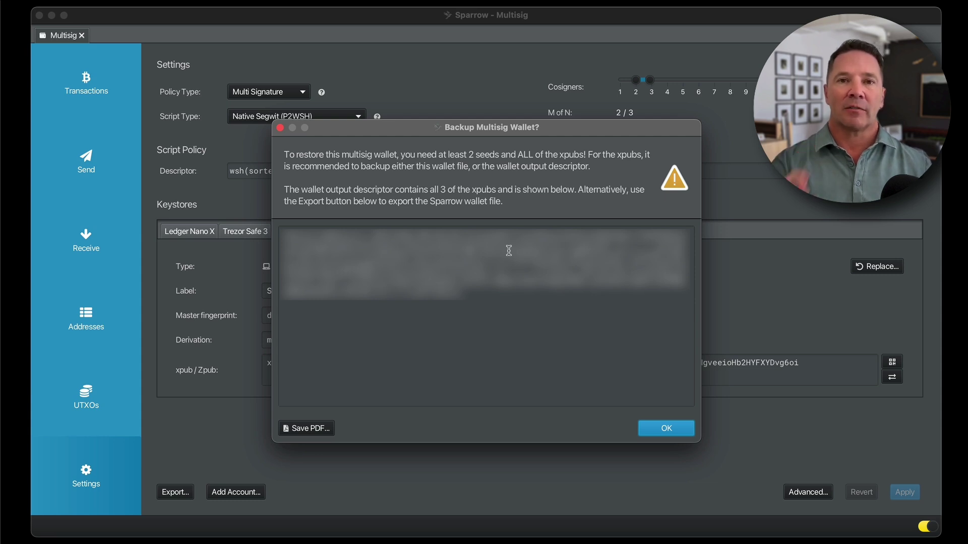
Dismiss the multisig backup prompt, cancelling the PDF save
left_click(303, 428)
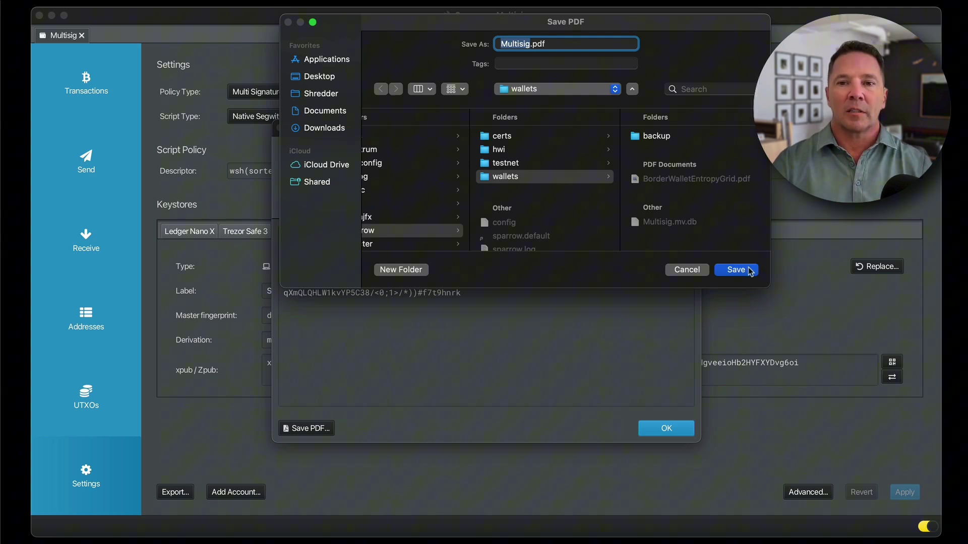
left_click(684, 268)
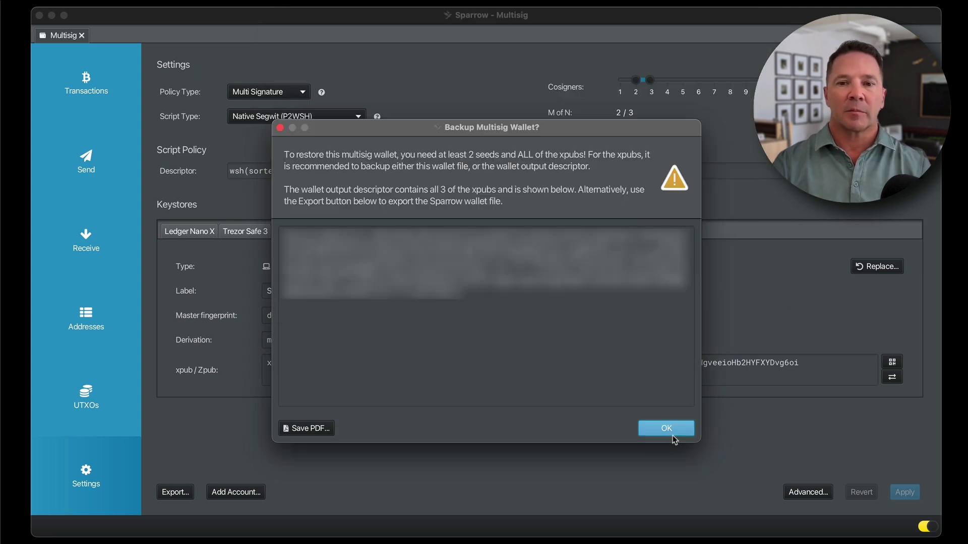
left_click(672, 429)
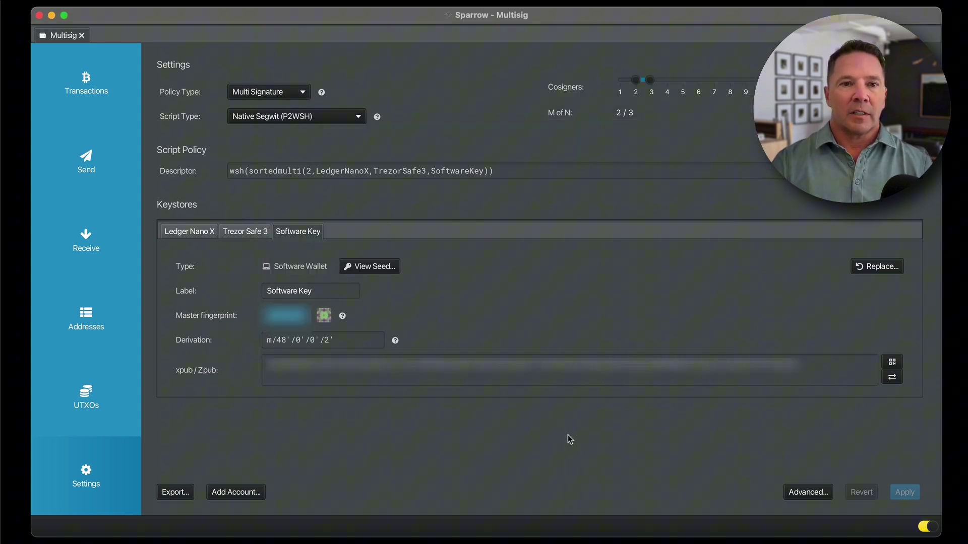
Inspect the Ledger Nano X and Software Key keystore details
left_click(190, 232)
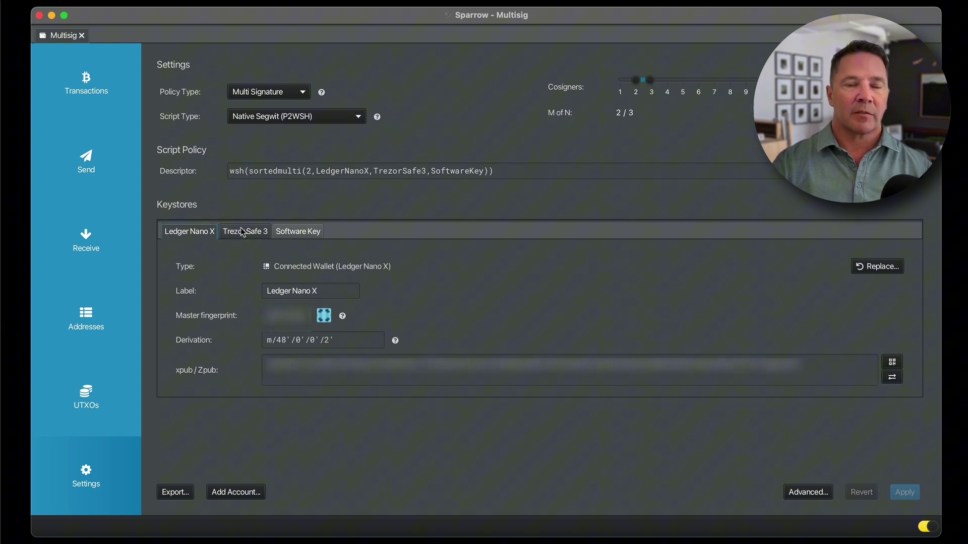
left_click(300, 232)
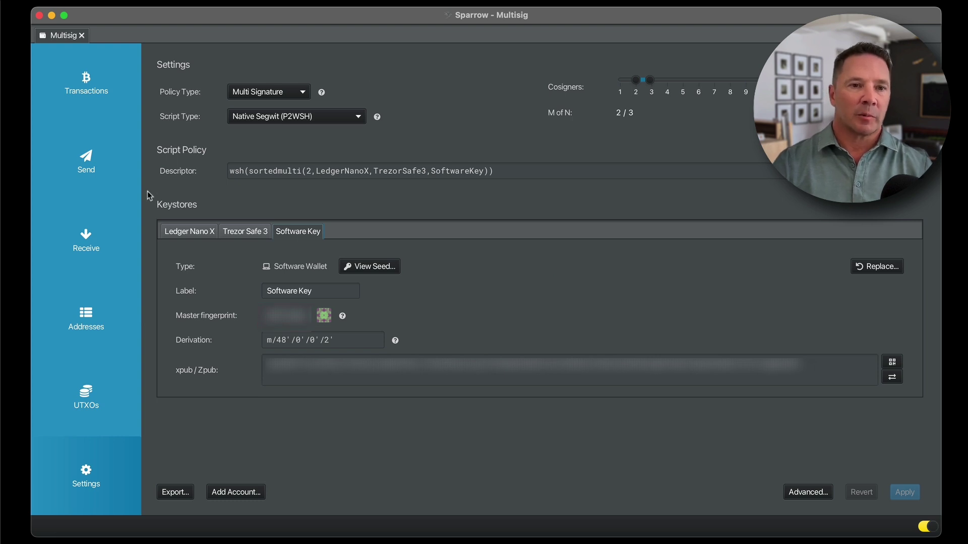
mouse_move(112, 220)
left_mouse_down()
mouse_move(51, 259)
mouse_move(93, 223)
left_mouse_up()
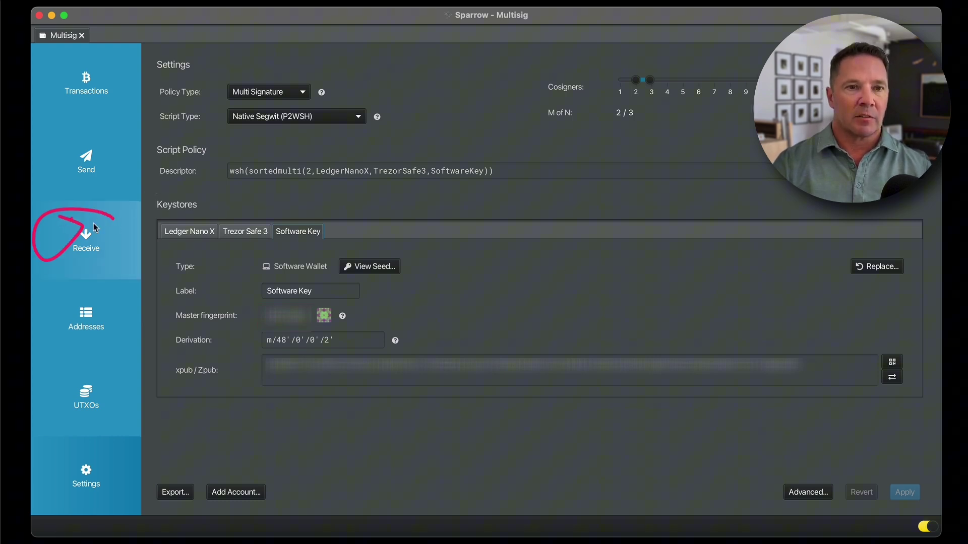
View the wallet's first receive address, then its empty transaction history at 0 BTC
left_click(108, 235)
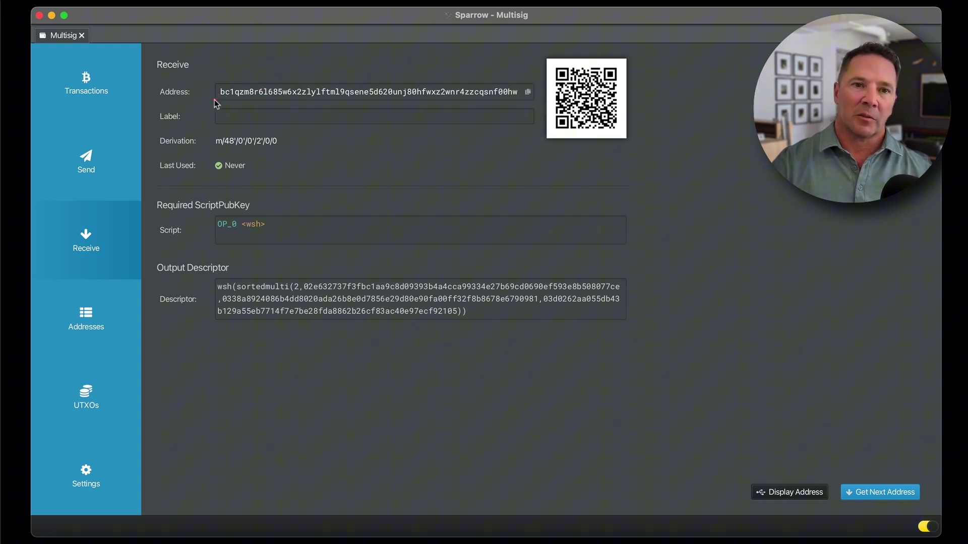
left_click_drag(214, 99, 548, 111)
mouse_move(621, 54)
left_mouse_down()
mouse_move(558, 153)
mouse_move(633, 61)
left_mouse_up()
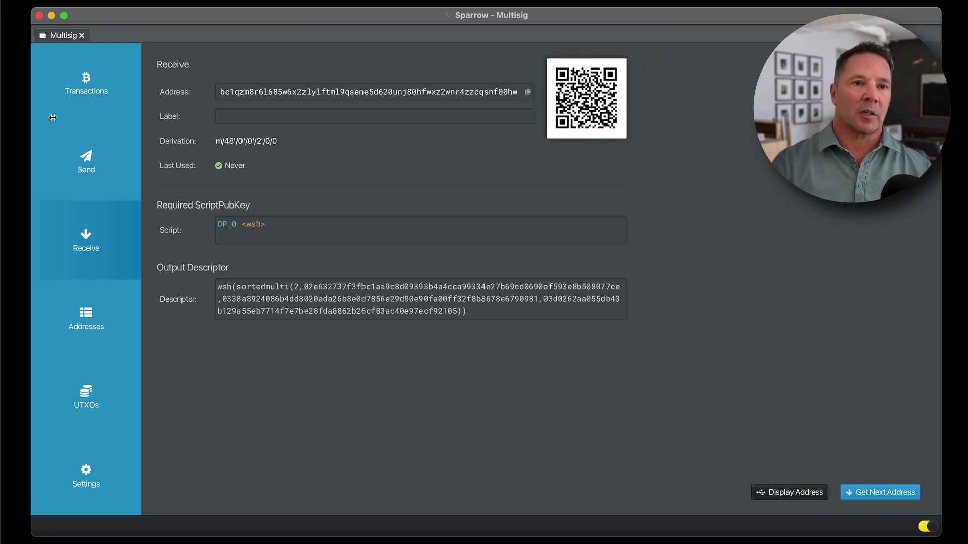
left_click(85, 90)
left_click_drag(99, 75, 149, 100)
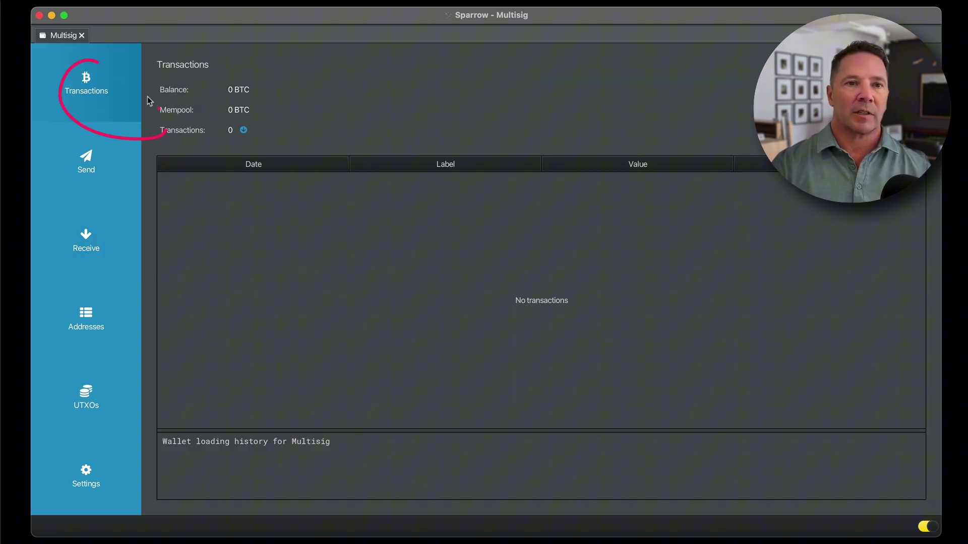
left_click_drag(185, 193, 633, 181)
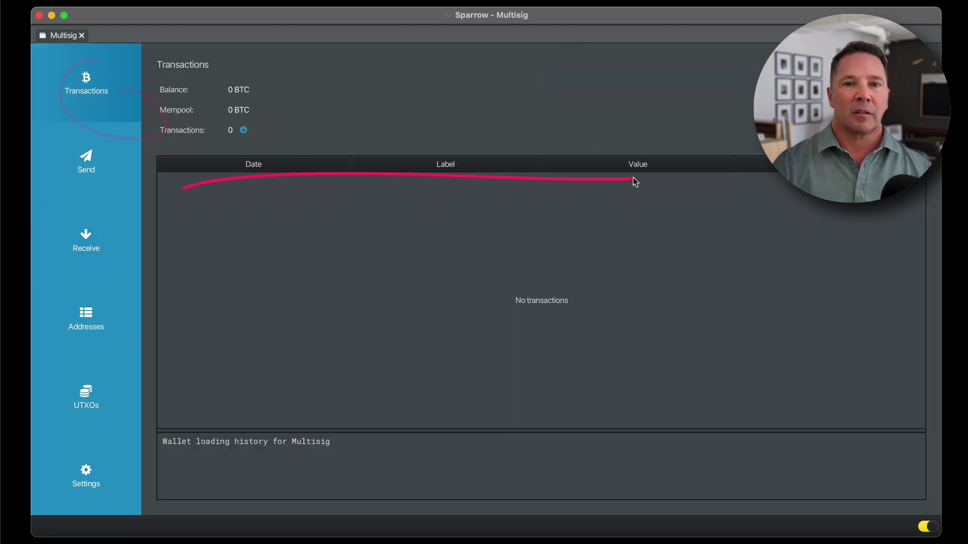
mouse_move(290, 86)
left_mouse_down()
mouse_move(218, 86)
mouse_move(274, 81)
mouse_move(264, 72)
left_mouse_up()
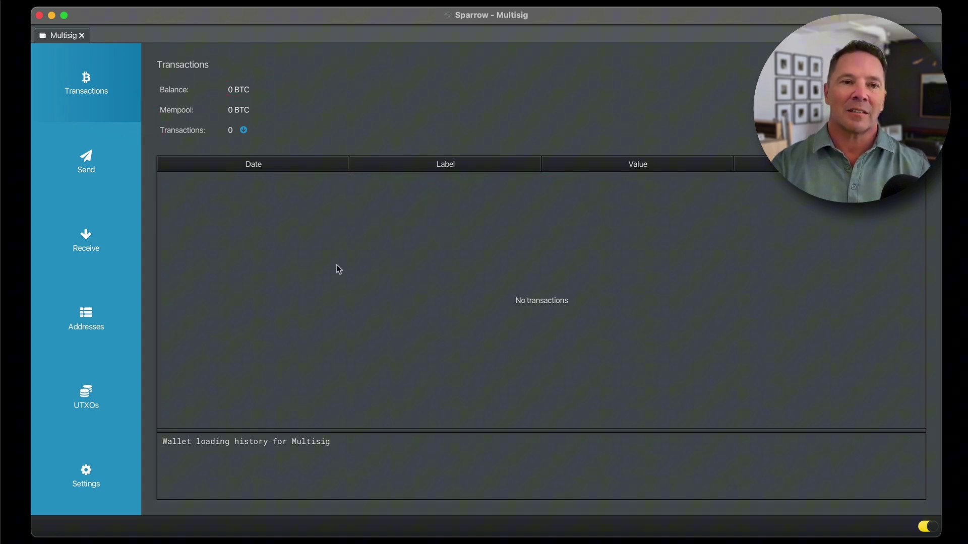
Copy the wallet's own receive address into the Send form's Pay to field
left_click(95, 167)
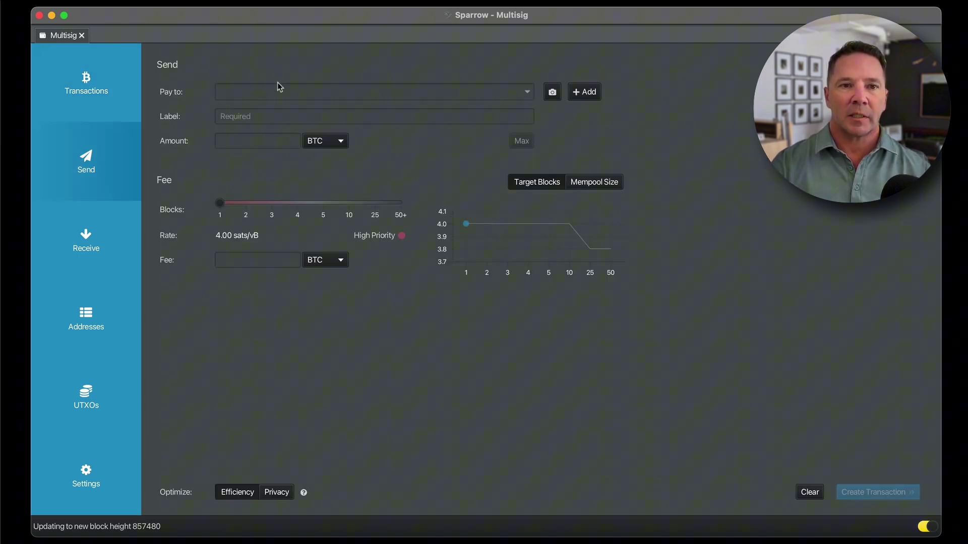
left_click(103, 254)
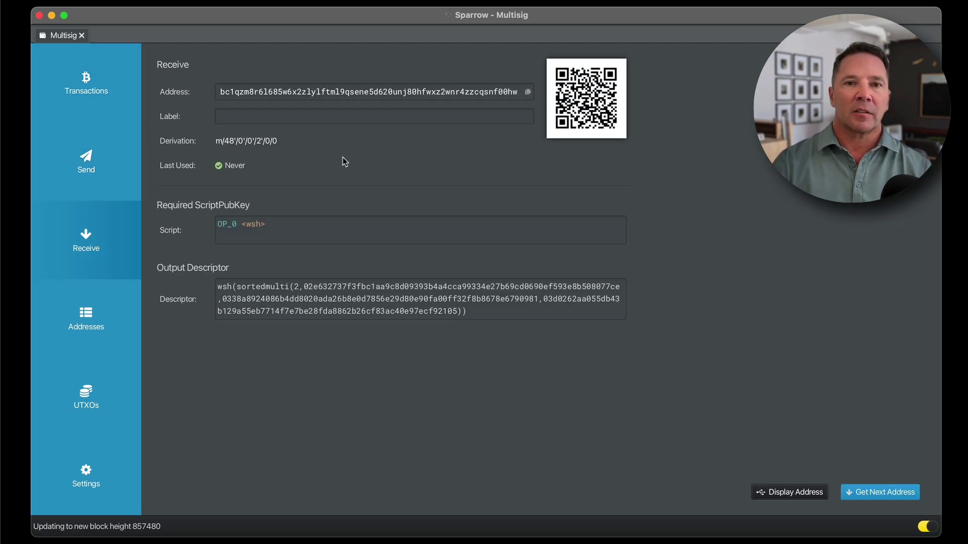
left_click(527, 92)
left_click(103, 167)
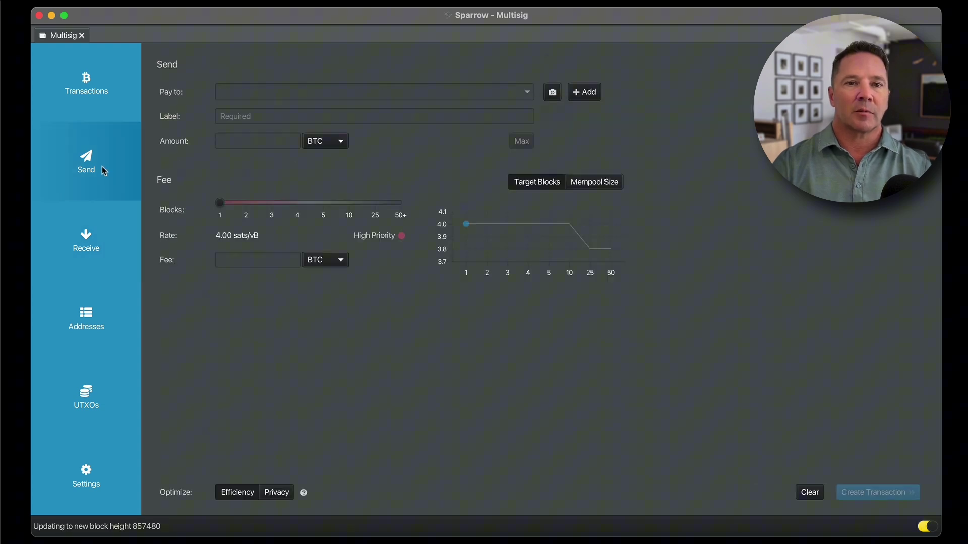
left_click(249, 93)
key("super+v")
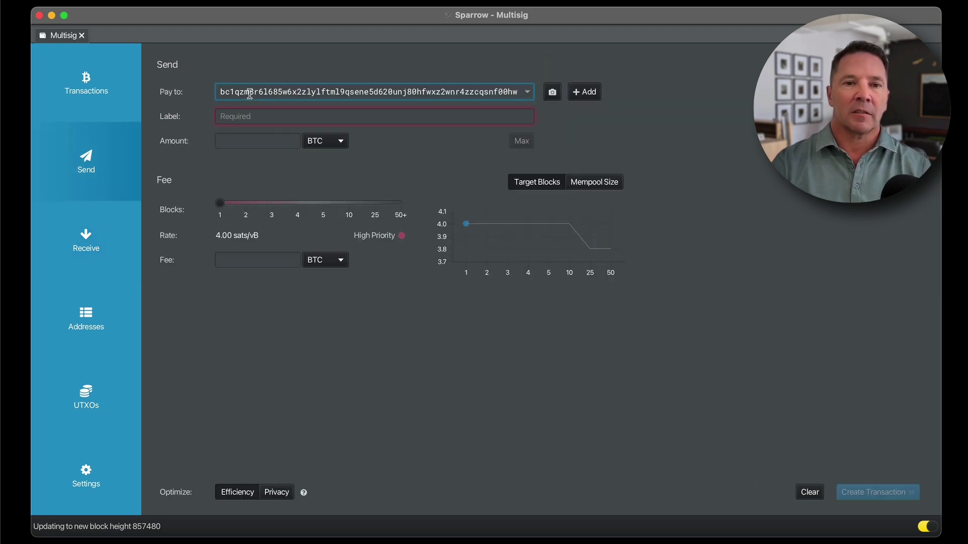
Give the payment the label 'test'
left_click(259, 118)
type("test")
key("Tab")
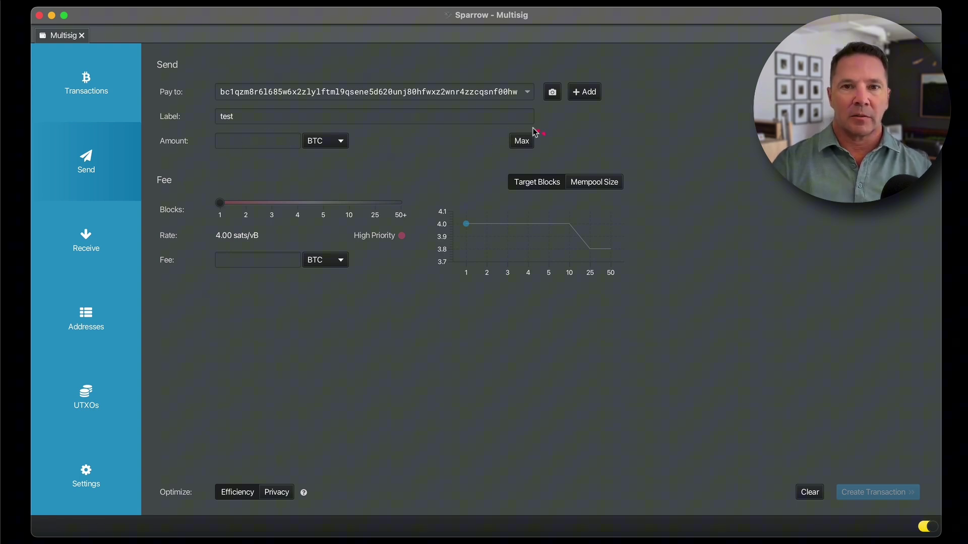
left_click_drag(533, 129, 526, 127)
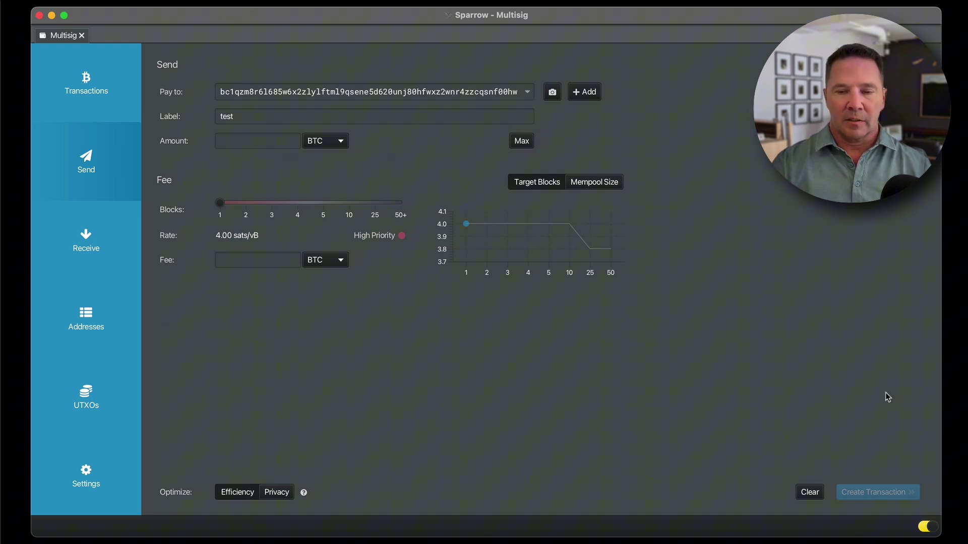
mouse_move(884, 390)
left_mouse_down()
mouse_move(888, 463)
mouse_move(875, 441)
mouse_move(889, 468)
left_mouse_up()
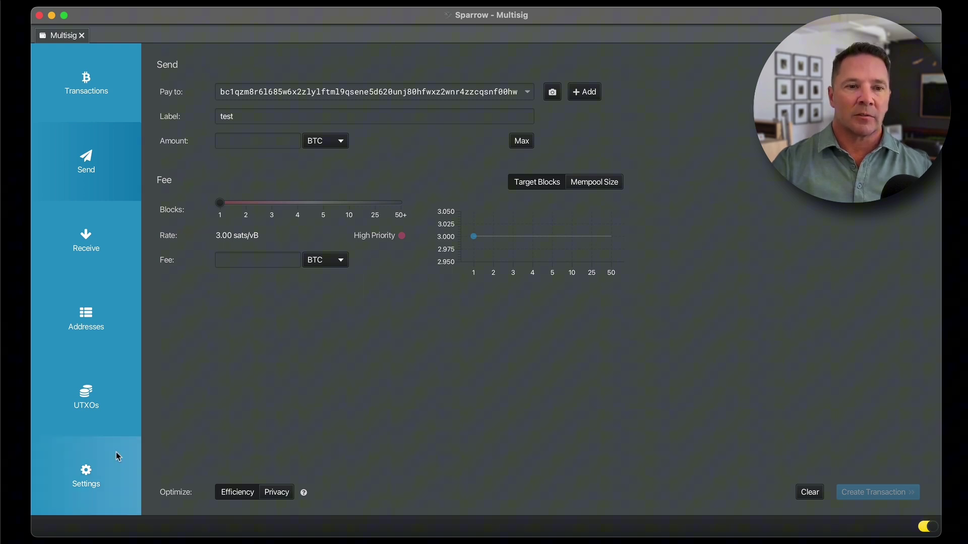
Return to the Multisig wallet settings to review the 2-of-3 descriptor and Software Key keystore
left_click(97, 465)
mouse_move(373, 241)
left_mouse_down()
mouse_move(352, 241)
mouse_move(454, 231)
mouse_move(398, 225)
left_mouse_up()
left_click(250, 213)
left_click_drag(256, 190, 248, 220)
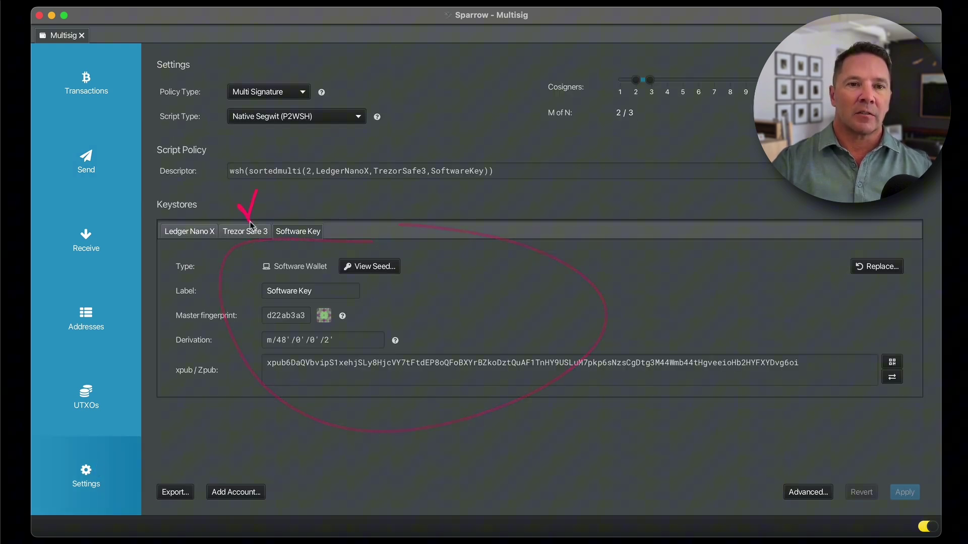
left_click_drag(191, 202, 205, 183)
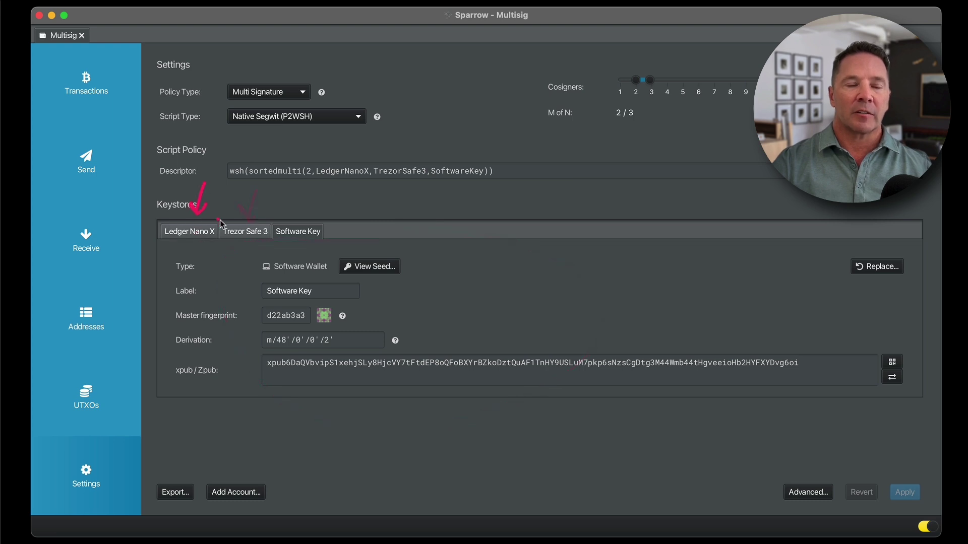